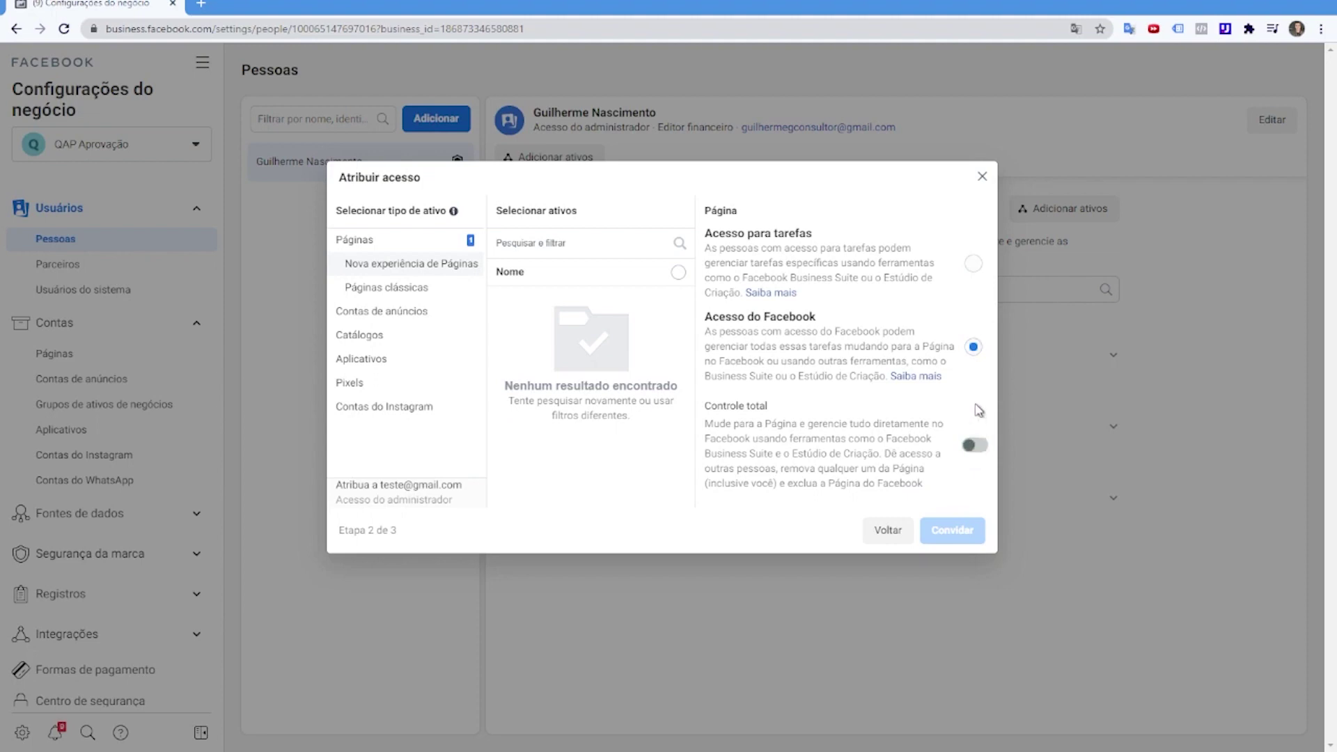
Return to the invitation's asset assignment, deselect the classic page QAP Aprovação and select the ad account Conta de Anúncios - 01
{"action": "left_click", "coordinate": [888, 530]}
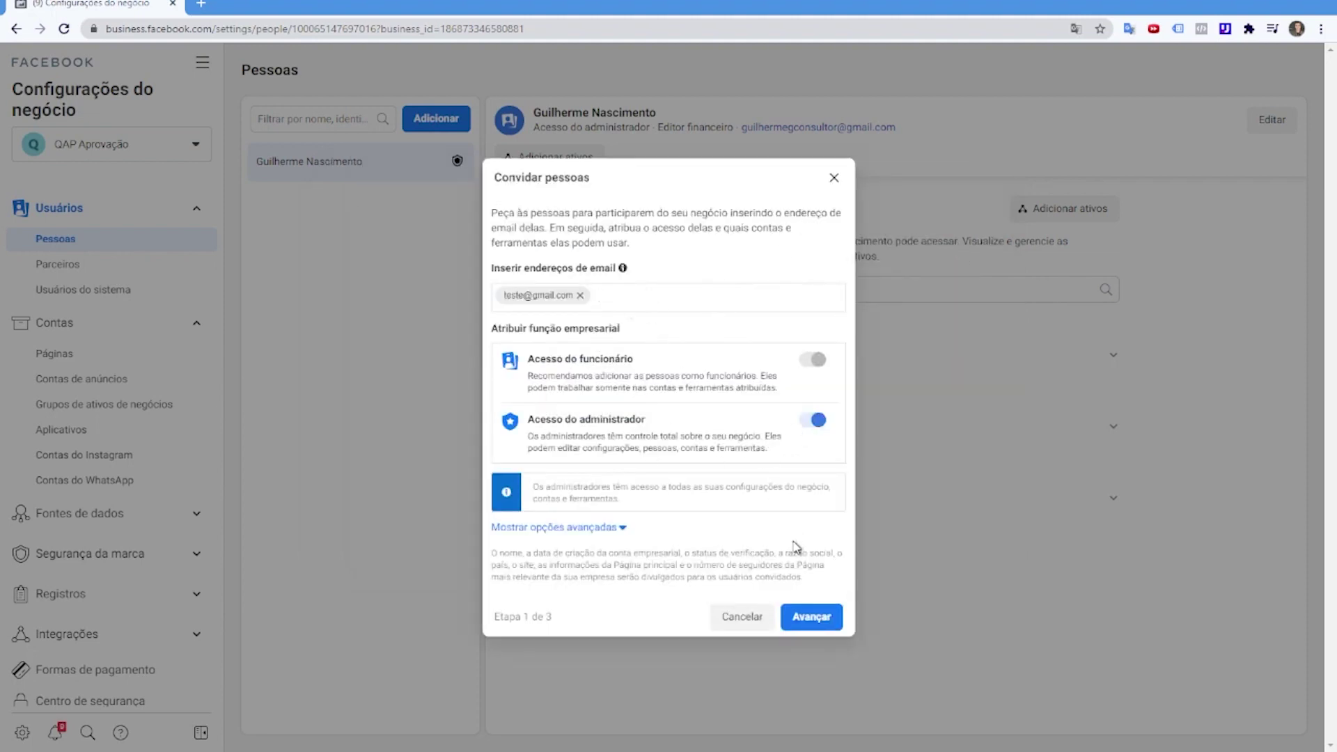
{"action": "left_click", "coordinate": [813, 613]}
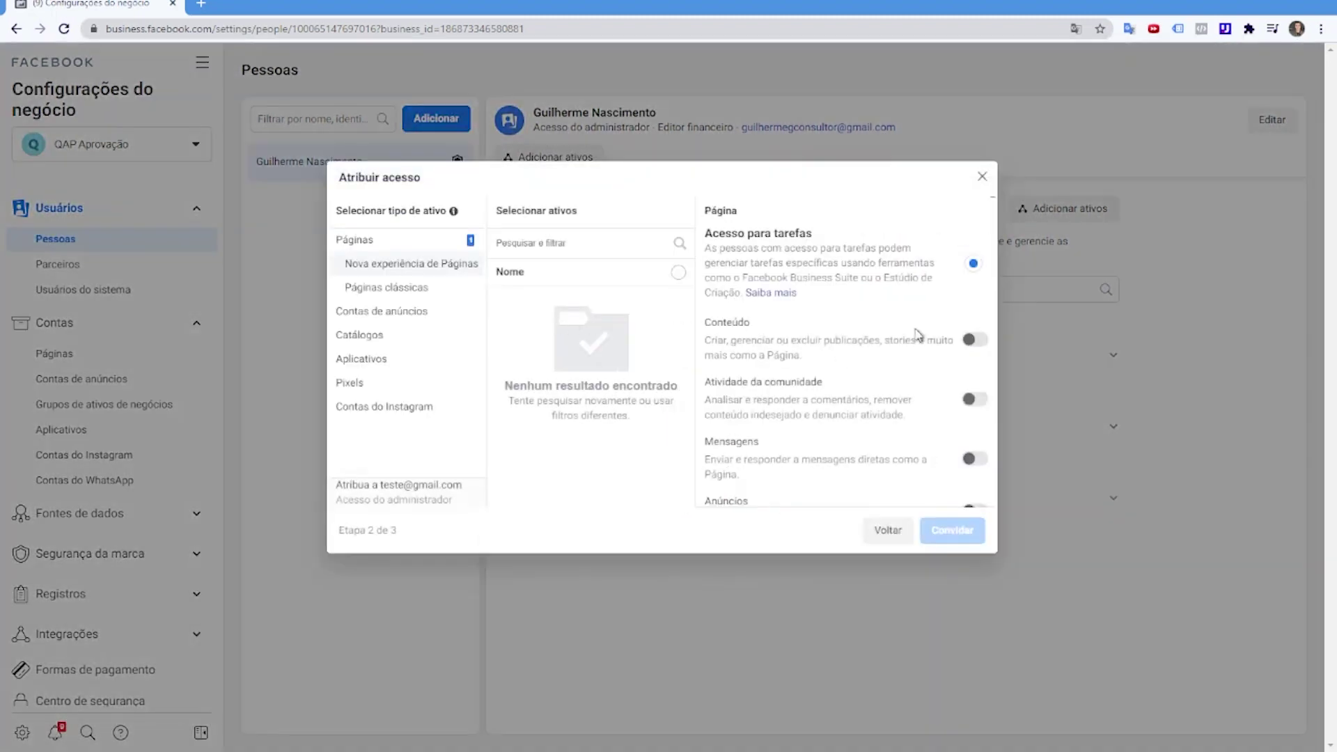
{"action": "left_click", "coordinate": [405, 291]}
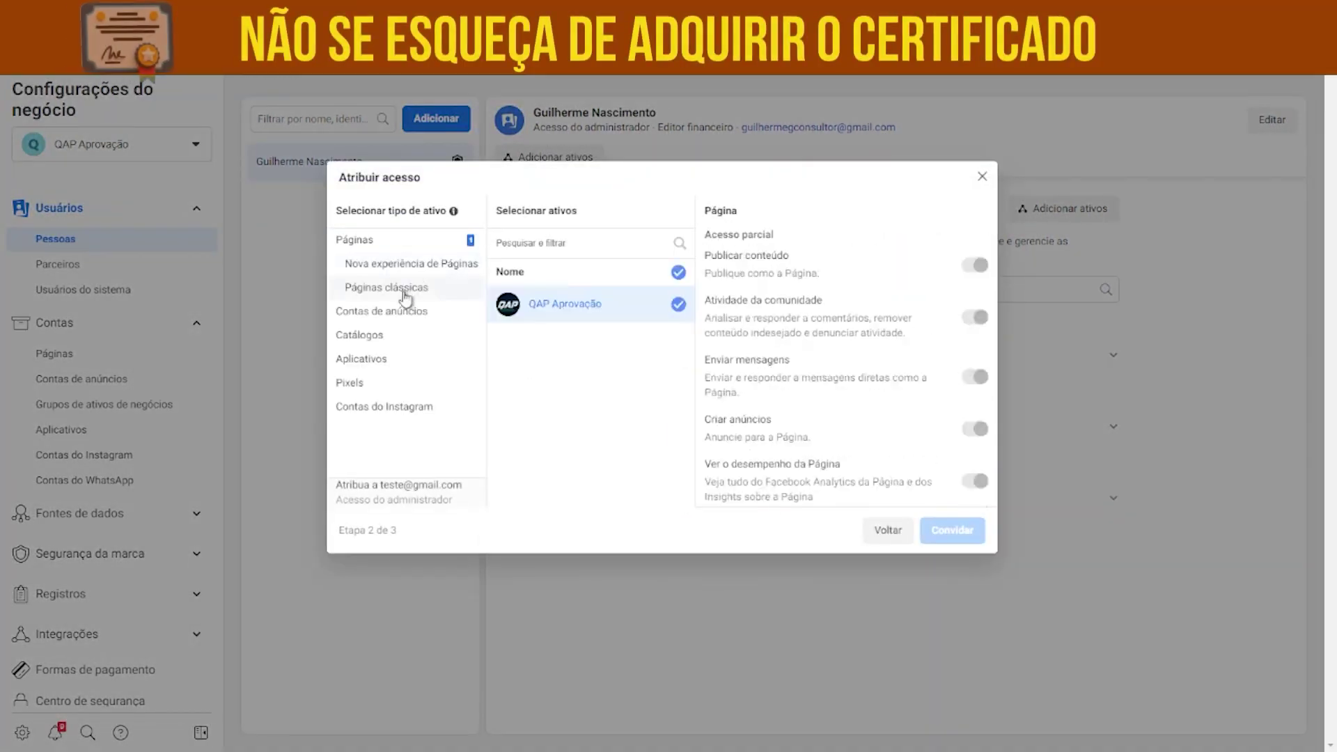
{"action": "left_click", "coordinate": [678, 272]}
{"action": "left_click", "coordinate": [382, 310]}
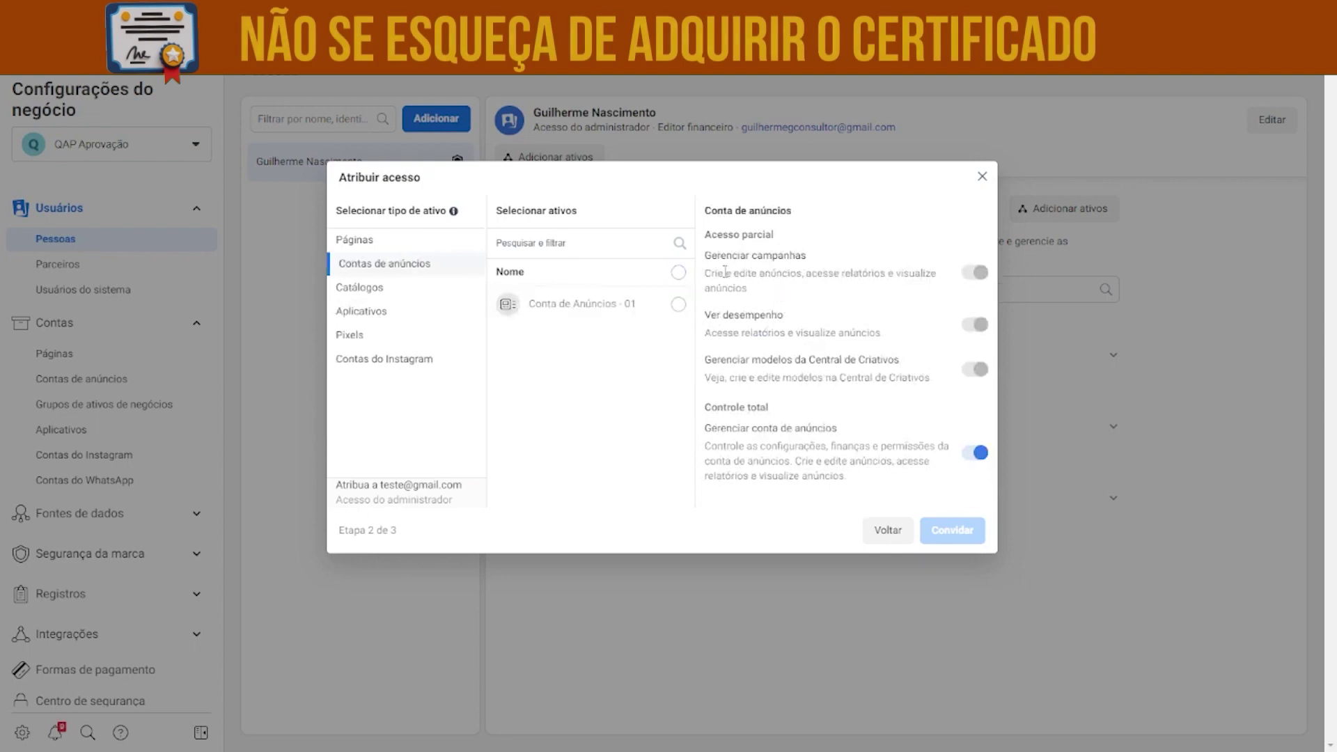
{"action": "left_click", "coordinate": [678, 272]}
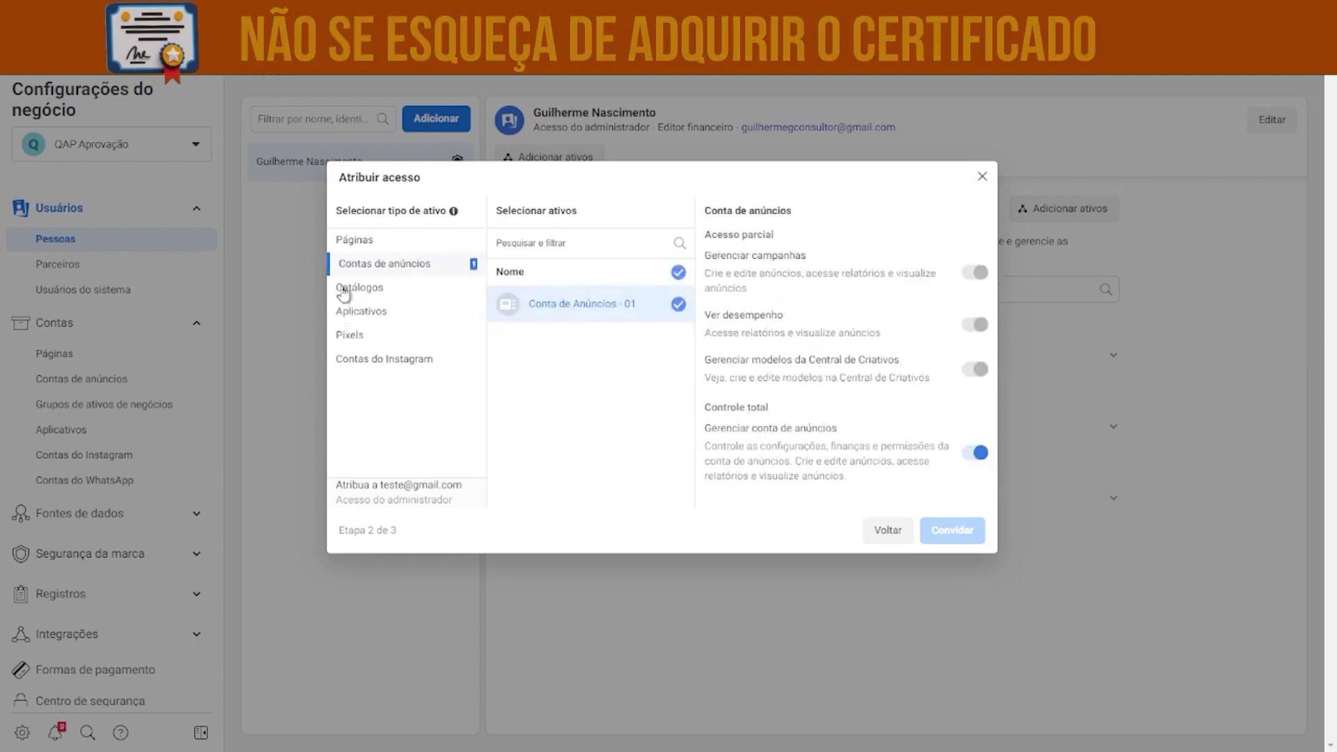
Assign the classic page QAP Aprovação to the invitee with full control through Gerenciar Página
{"action": "left_click", "coordinate": [360, 241]}
{"action": "left_click", "coordinate": [427, 313]}
{"action": "left_click", "coordinate": [421, 242]}
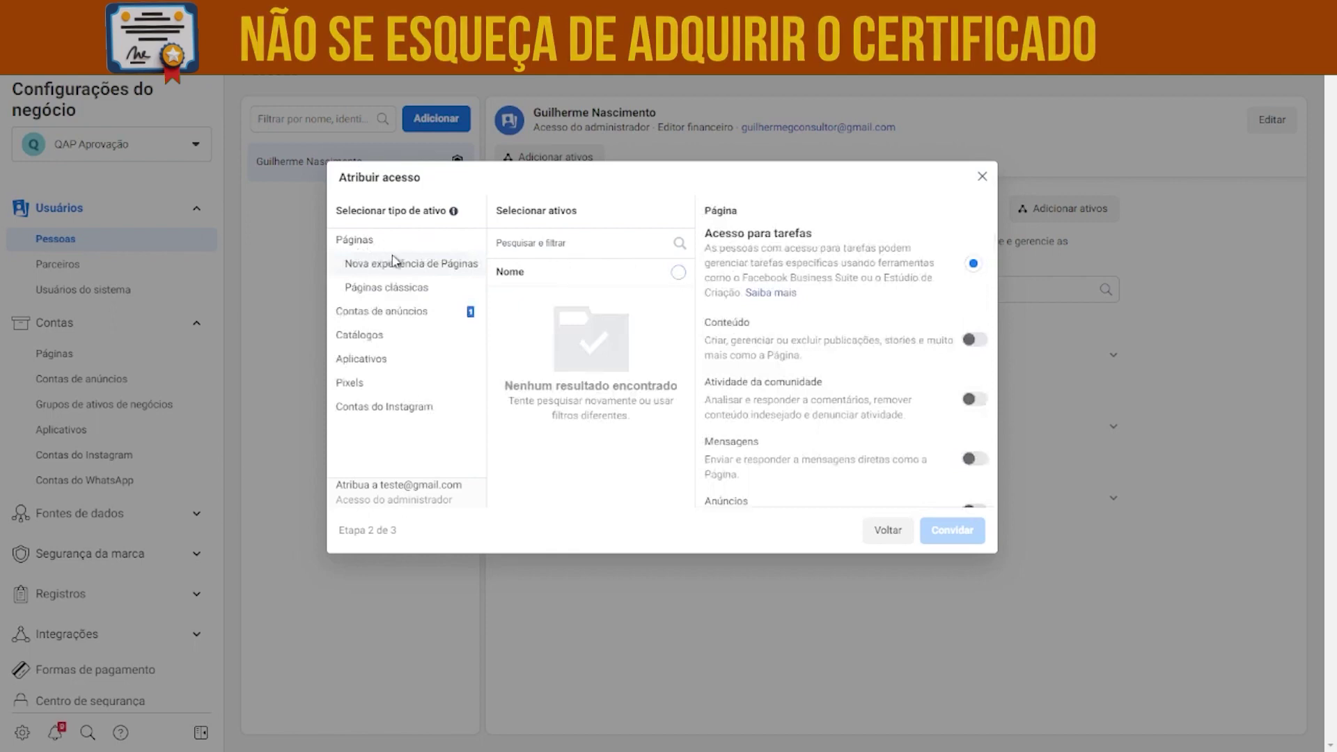
{"action": "left_click", "coordinate": [387, 288]}
{"action": "left_click", "coordinate": [677, 275]}
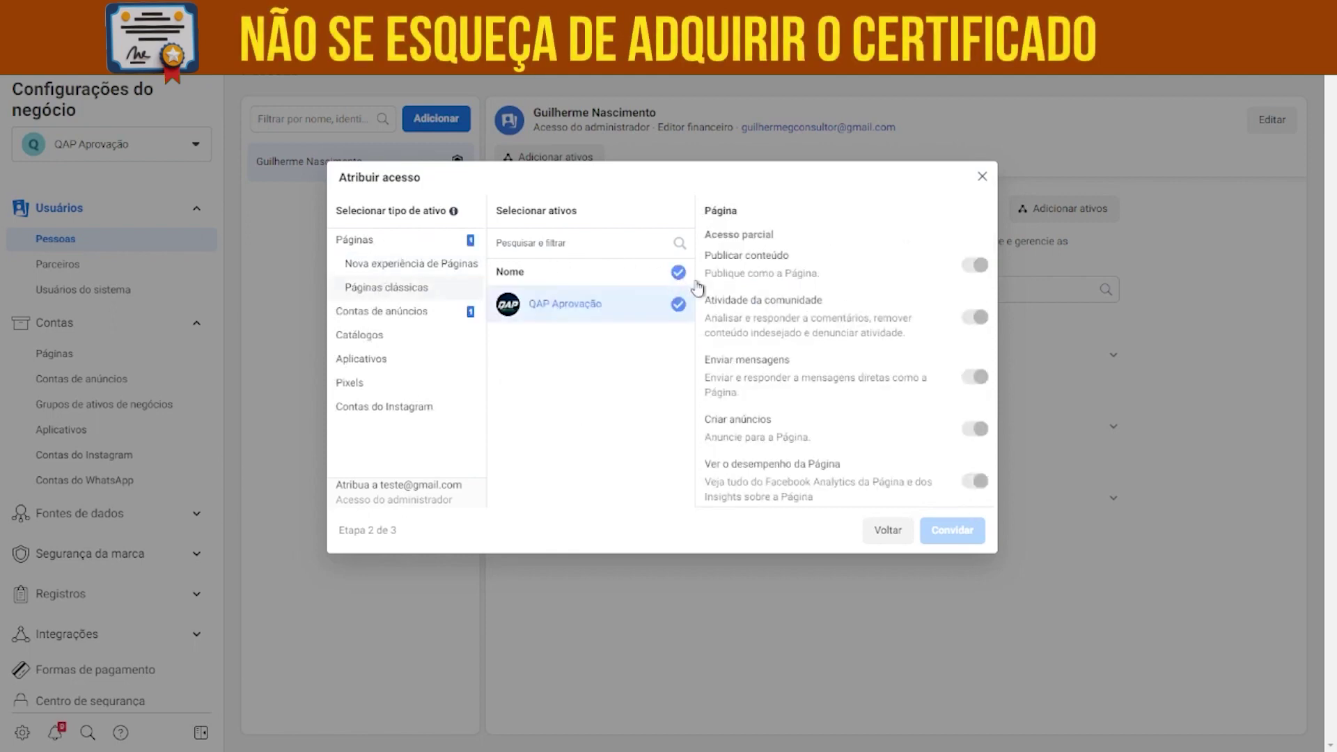
{"action": "scroll", "coordinate": [994, 410], "scroll_direction": "down", "scroll_amount": 1}
{"action": "scroll", "coordinate": [994, 410], "scroll_direction": "down", "scroll_amount": 3}
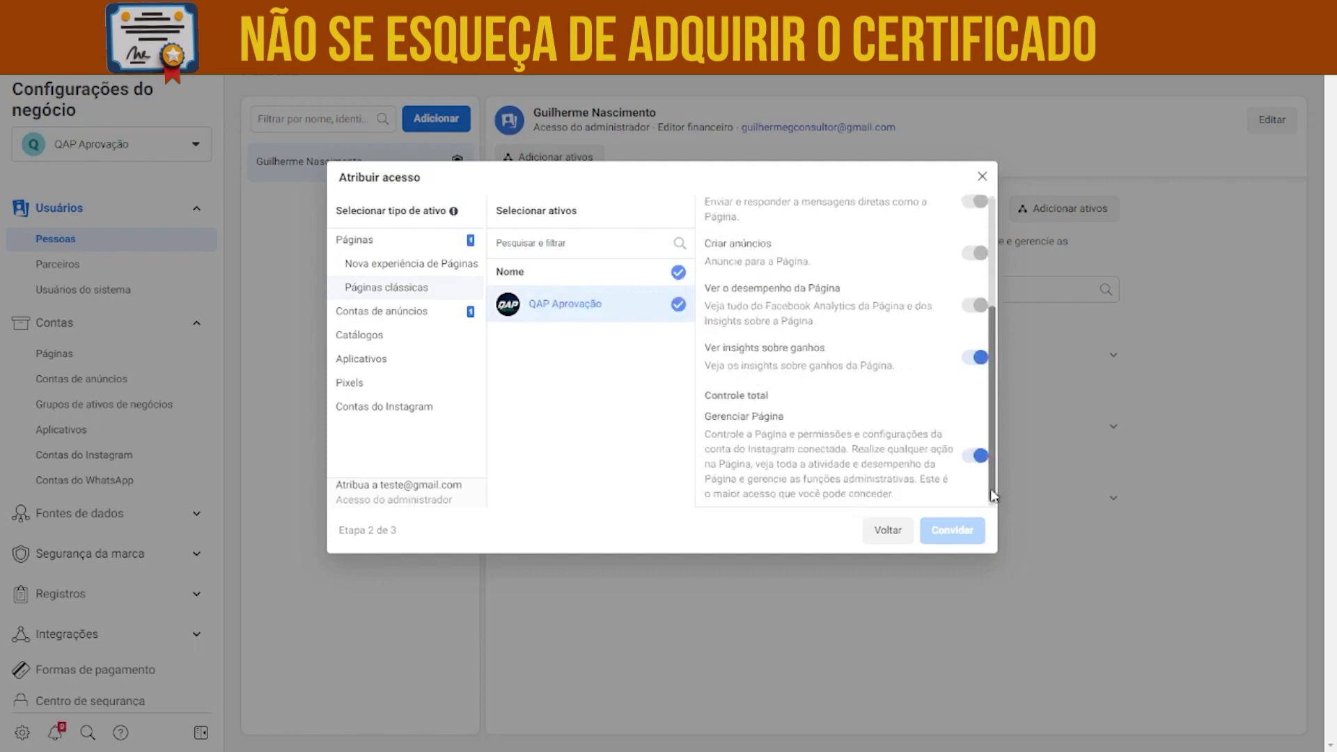
{"action": "left_click", "coordinate": [979, 458]}
{"action": "left_click", "coordinate": [979, 458]}
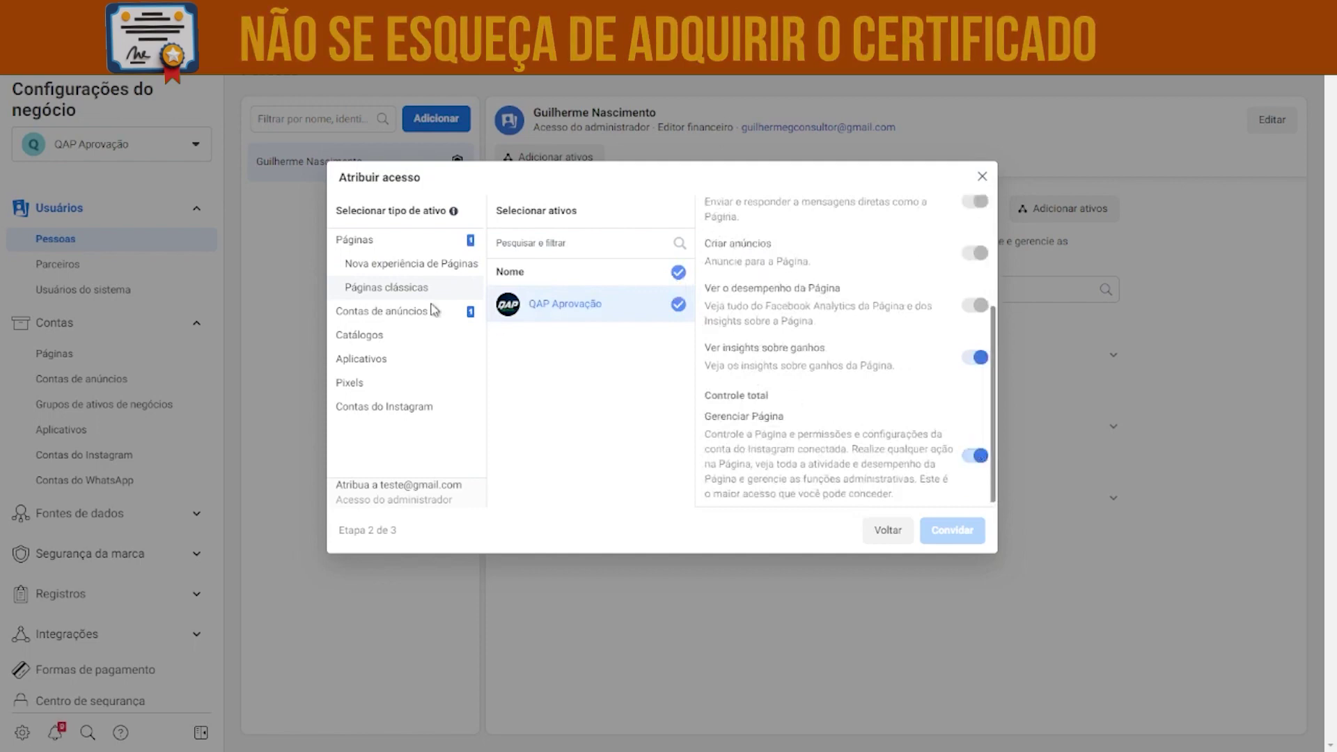
Select Pixel de QAP Aprovação for the invitee, and close the invitation without sending it
{"action": "left_click", "coordinate": [385, 335]}
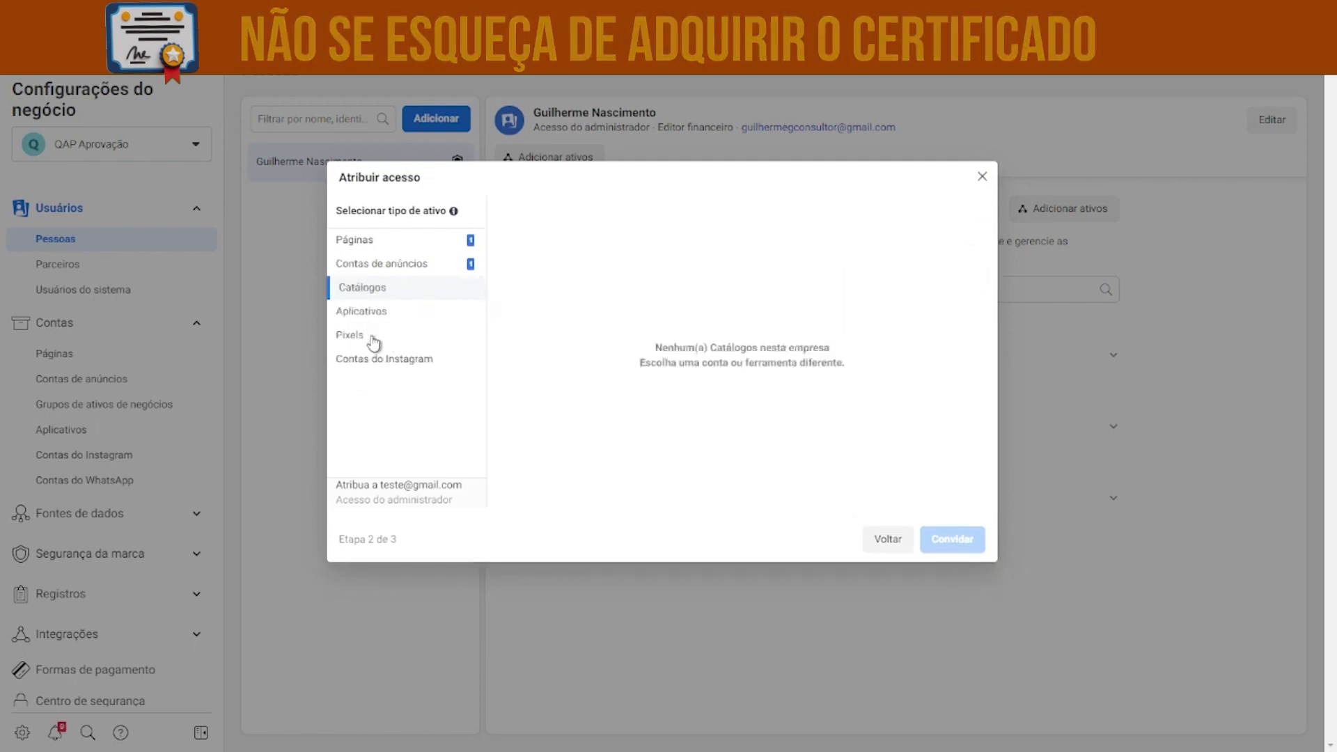
{"action": "left_click", "coordinate": [374, 339]}
{"action": "left_click", "coordinate": [678, 272]}
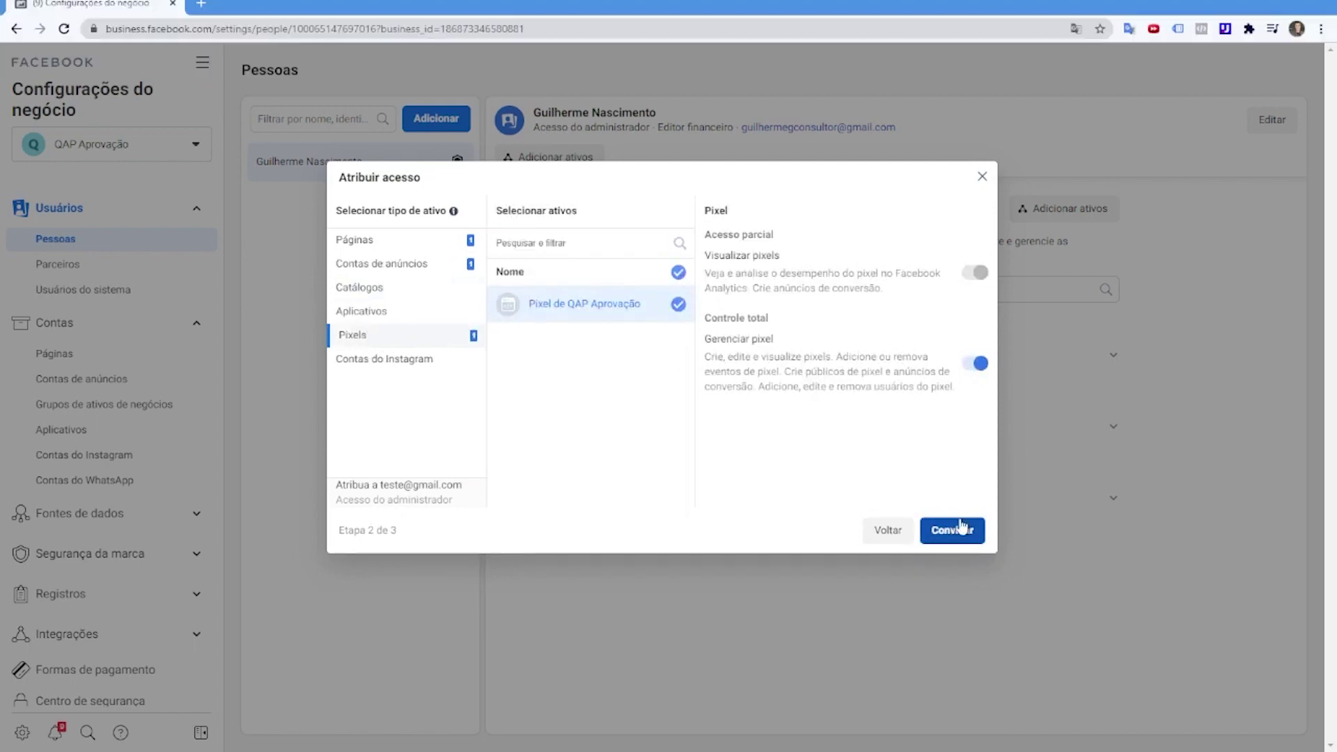
{"action": "left_click", "coordinate": [887, 531]}
{"action": "left_click", "coordinate": [830, 177]}
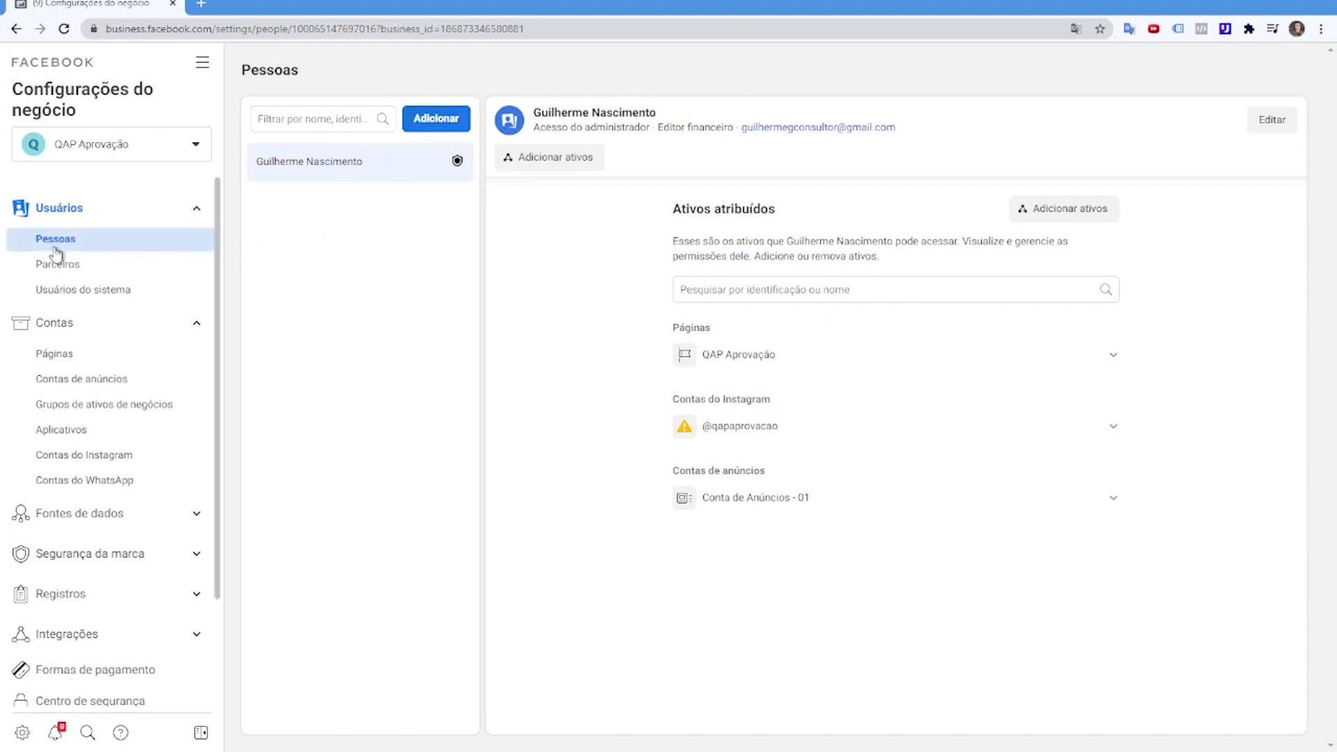
{"action": "left_click", "coordinate": [436, 118]}
{"action": "left_click", "coordinate": [1316, 228]}
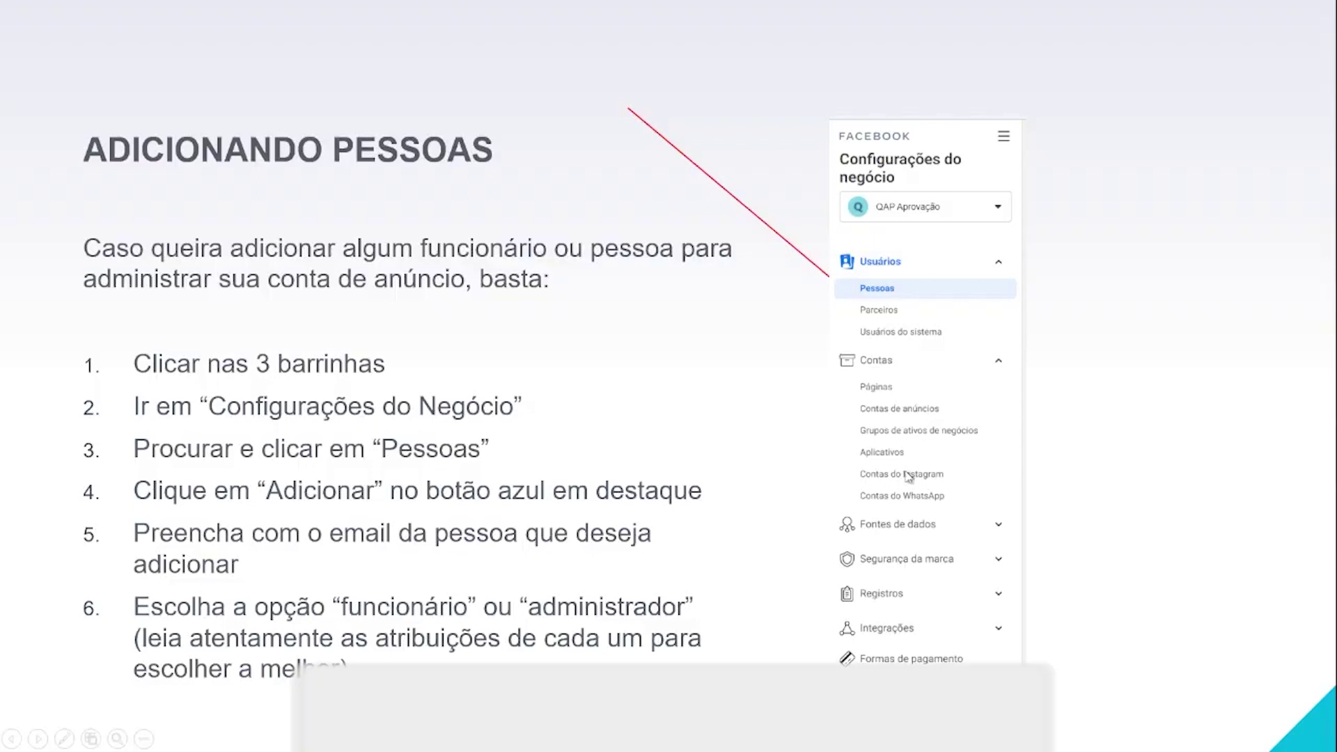
{"action": "key", "text": "Right"}
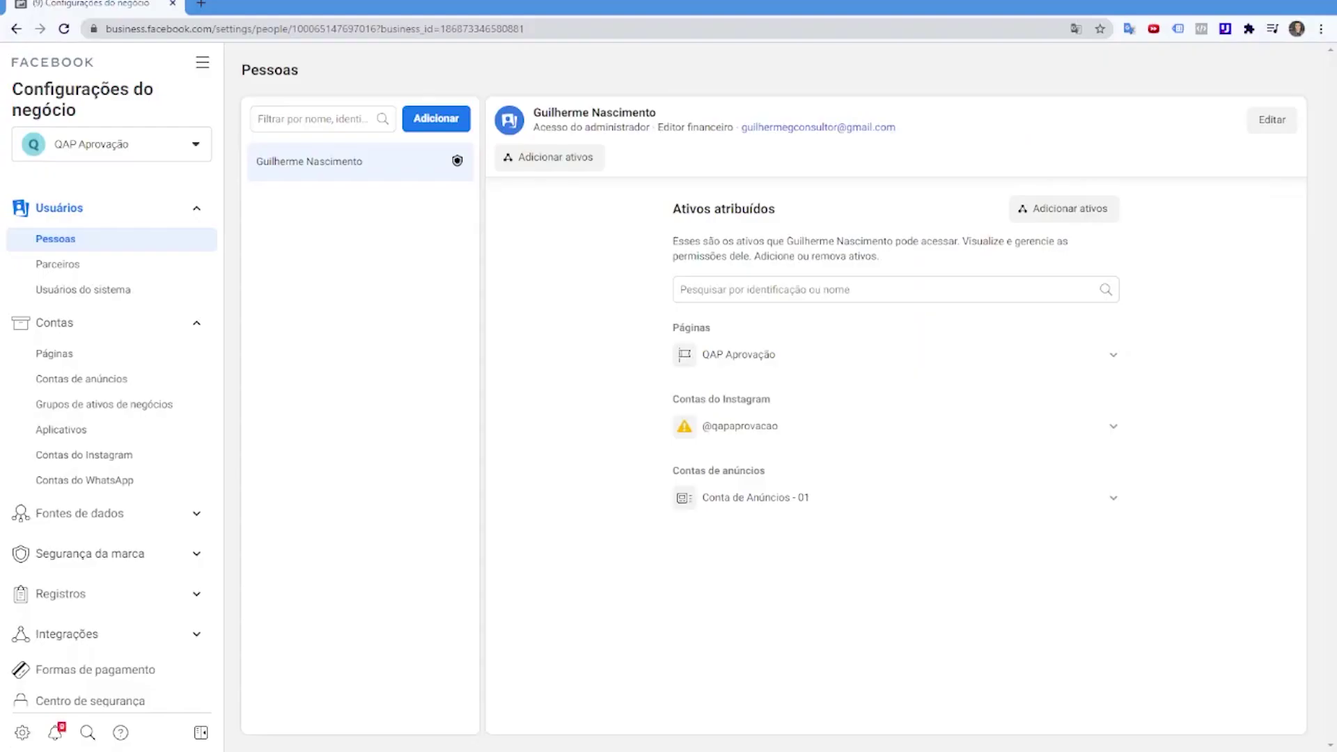
Open the business's Páginas settings and view the categories offered for creating a new page, leaving without choosing one
{"action": "left_click", "coordinate": [82, 356]}
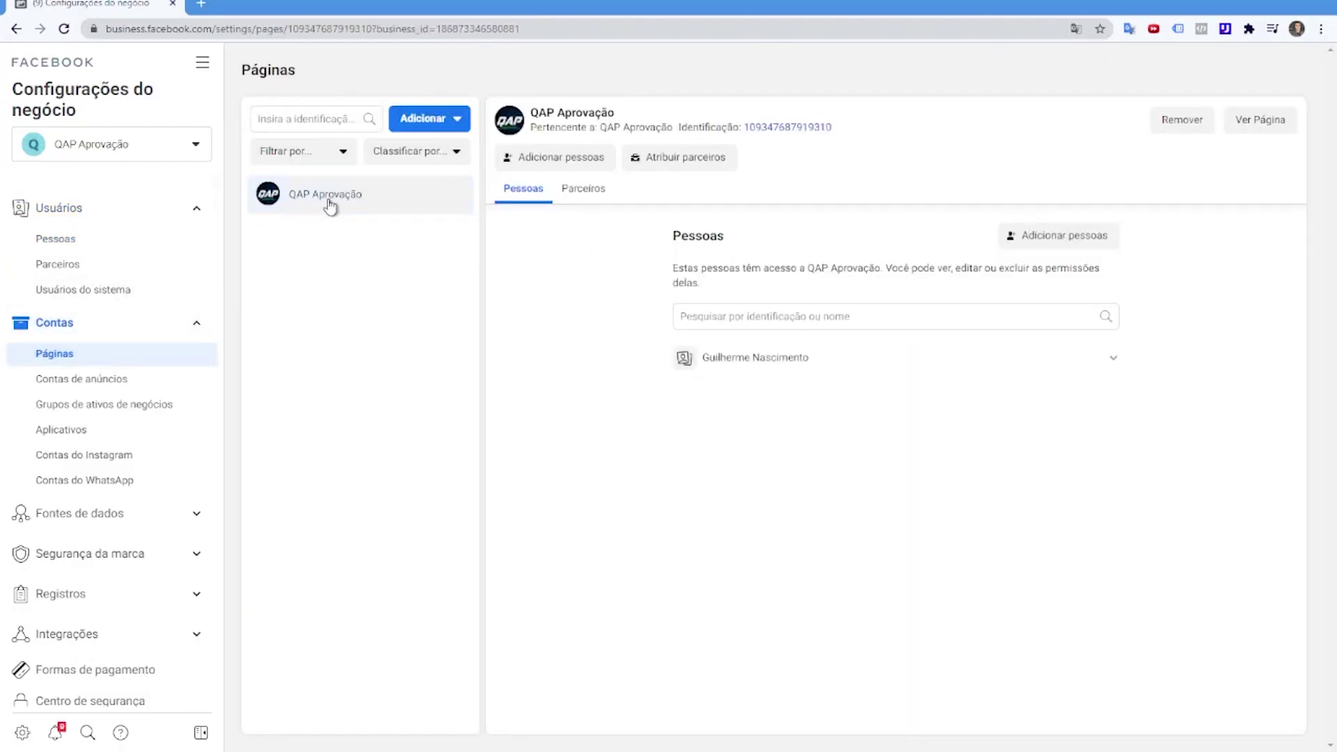
{"action": "left_click", "coordinate": [426, 123]}
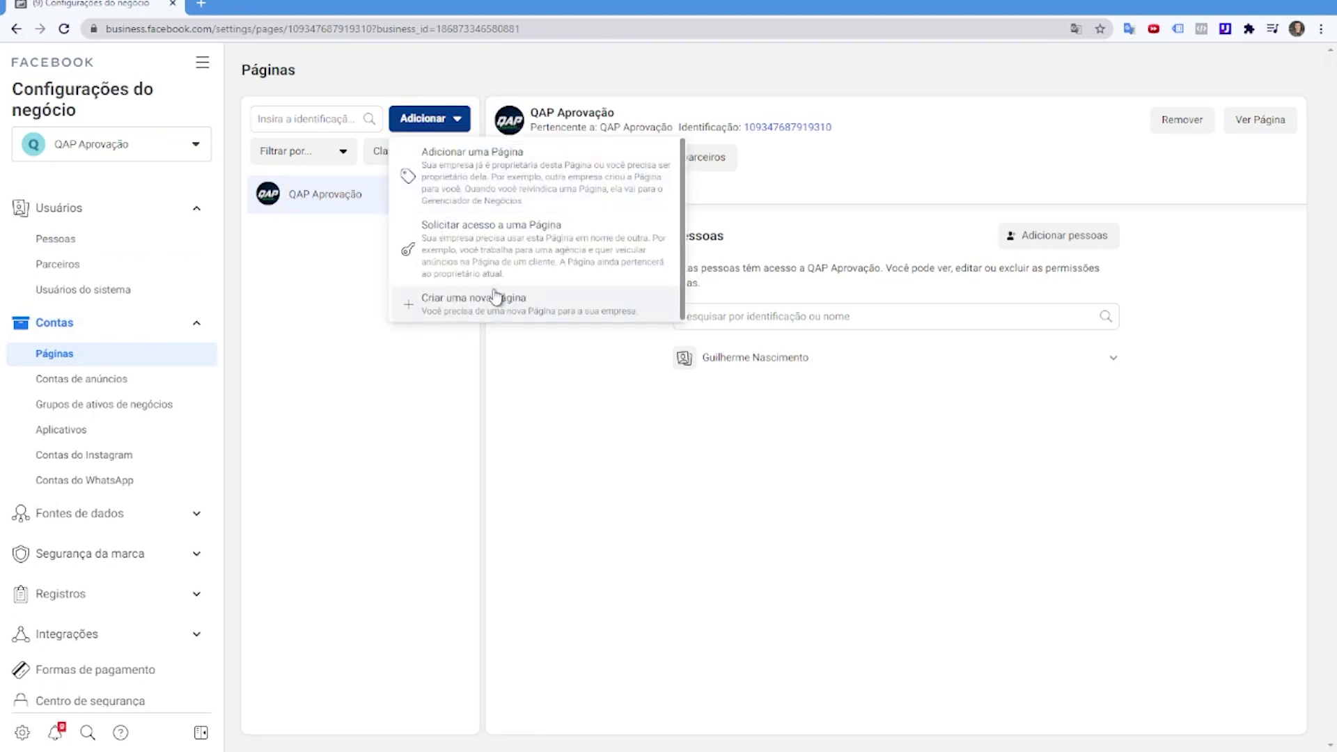
{"action": "left_click", "coordinate": [460, 303]}
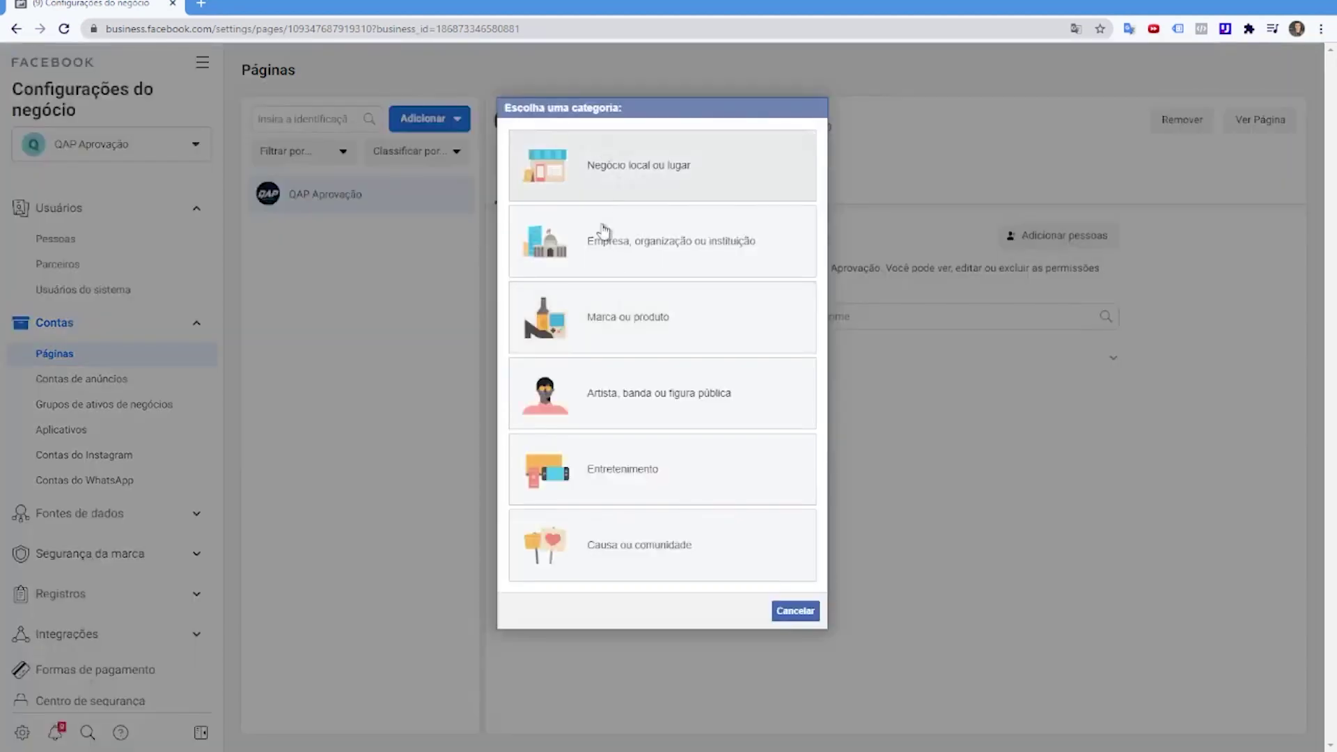
{"action": "left_click", "coordinate": [795, 610]}
Try to add the existing Facebook page Avon to the business, and close the dialog
{"action": "left_click", "coordinate": [456, 120]}
{"action": "left_click", "coordinate": [470, 162]}
{"action": "left_click", "coordinate": [589, 344]}
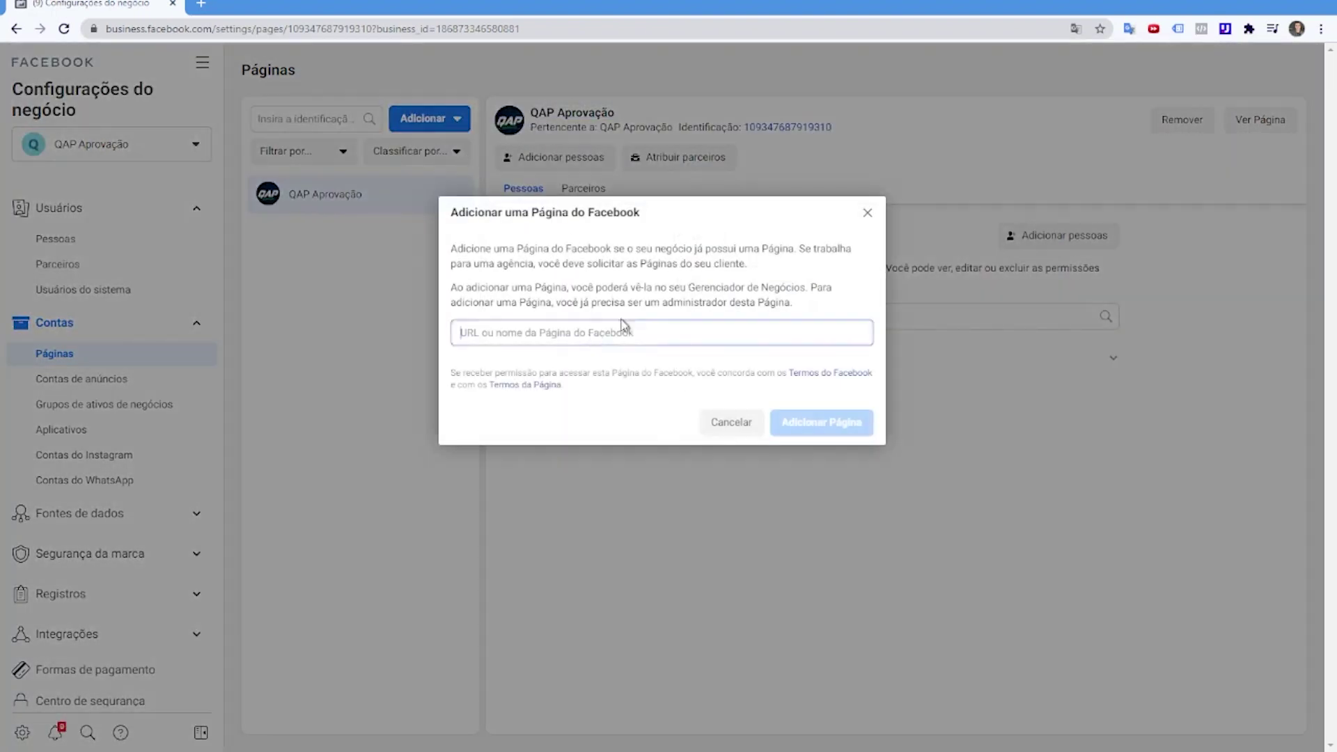
{"action": "type", "text": "avon"}
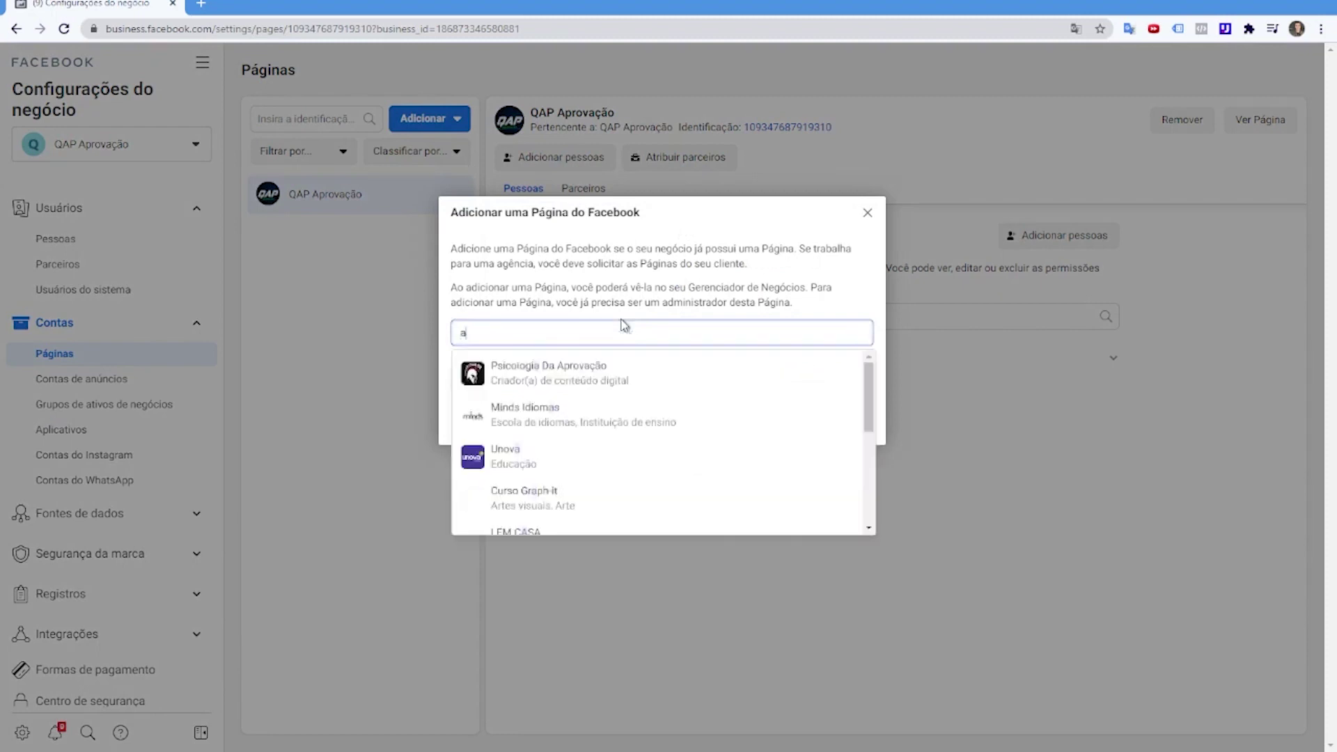
{"action": "left_click", "coordinate": [578, 373]}
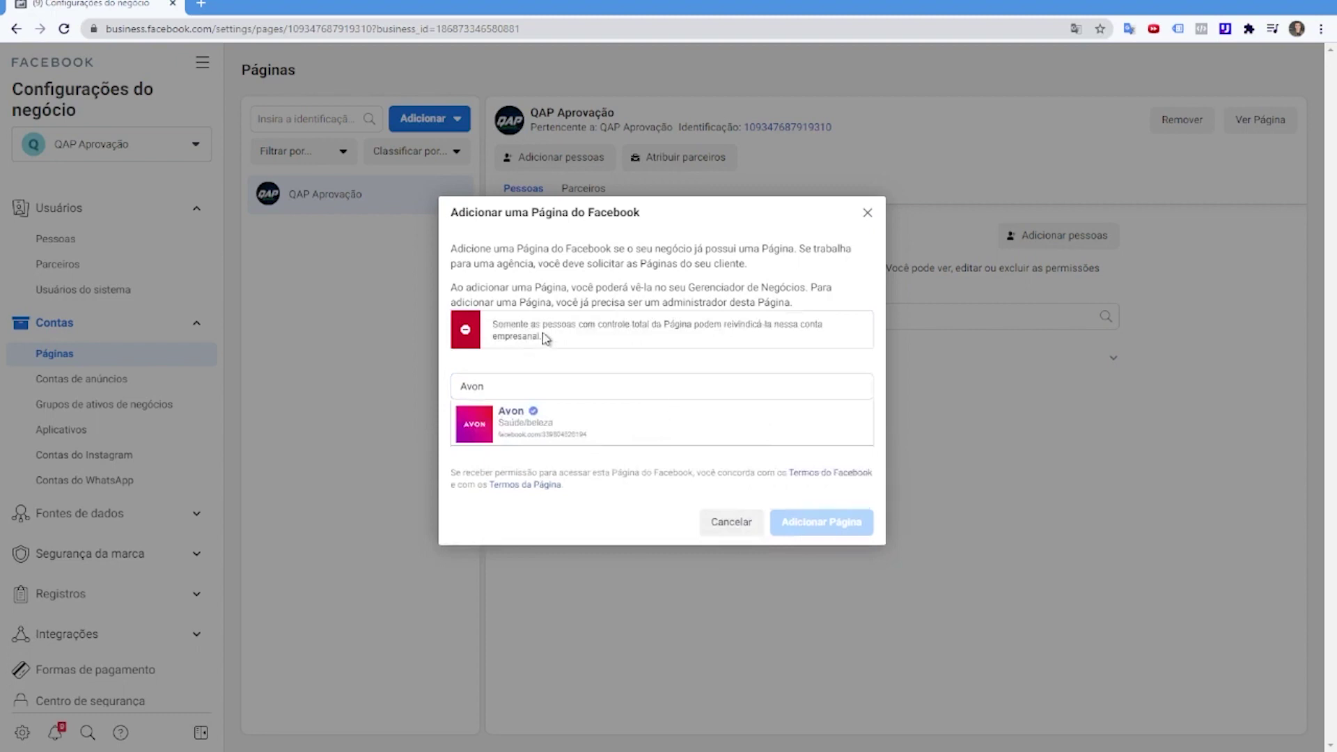
{"action": "left_click_drag", "start_coordinate": [535, 337], "coordinate": [508, 322]}
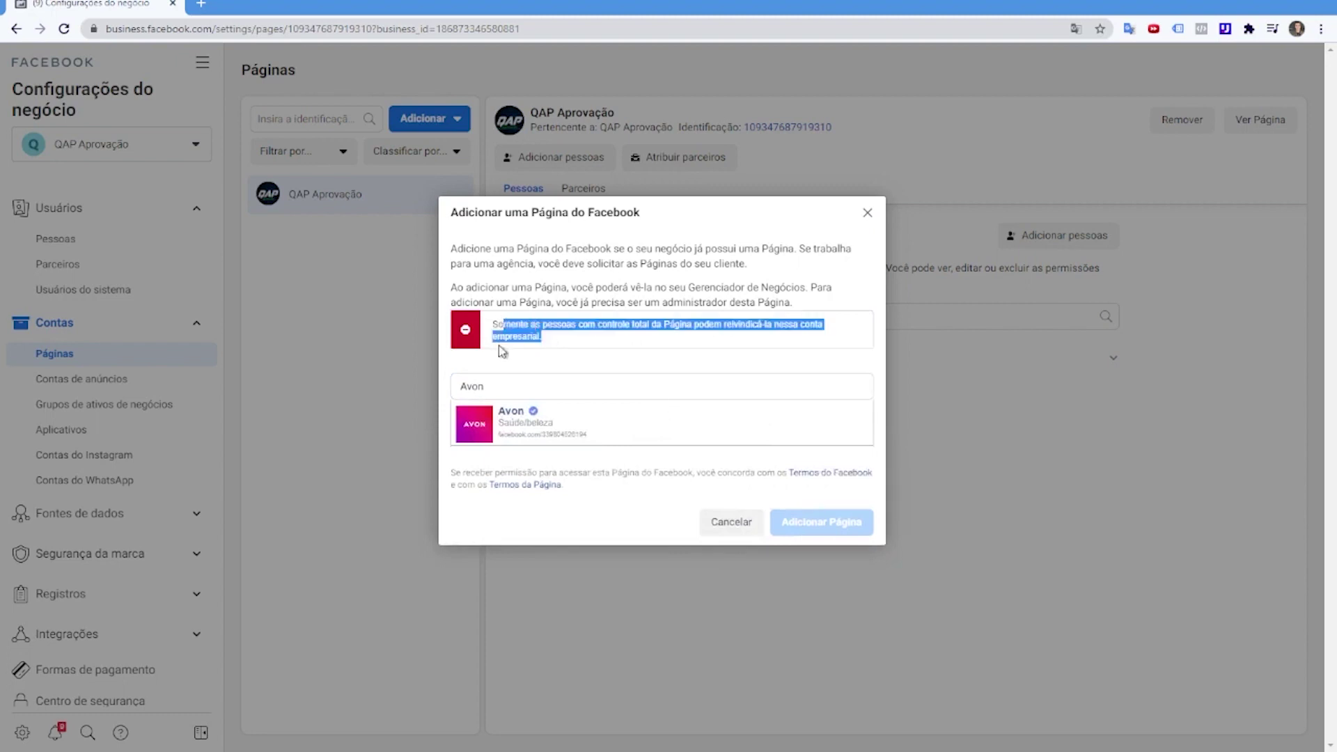
{"action": "left_click", "coordinate": [501, 351]}
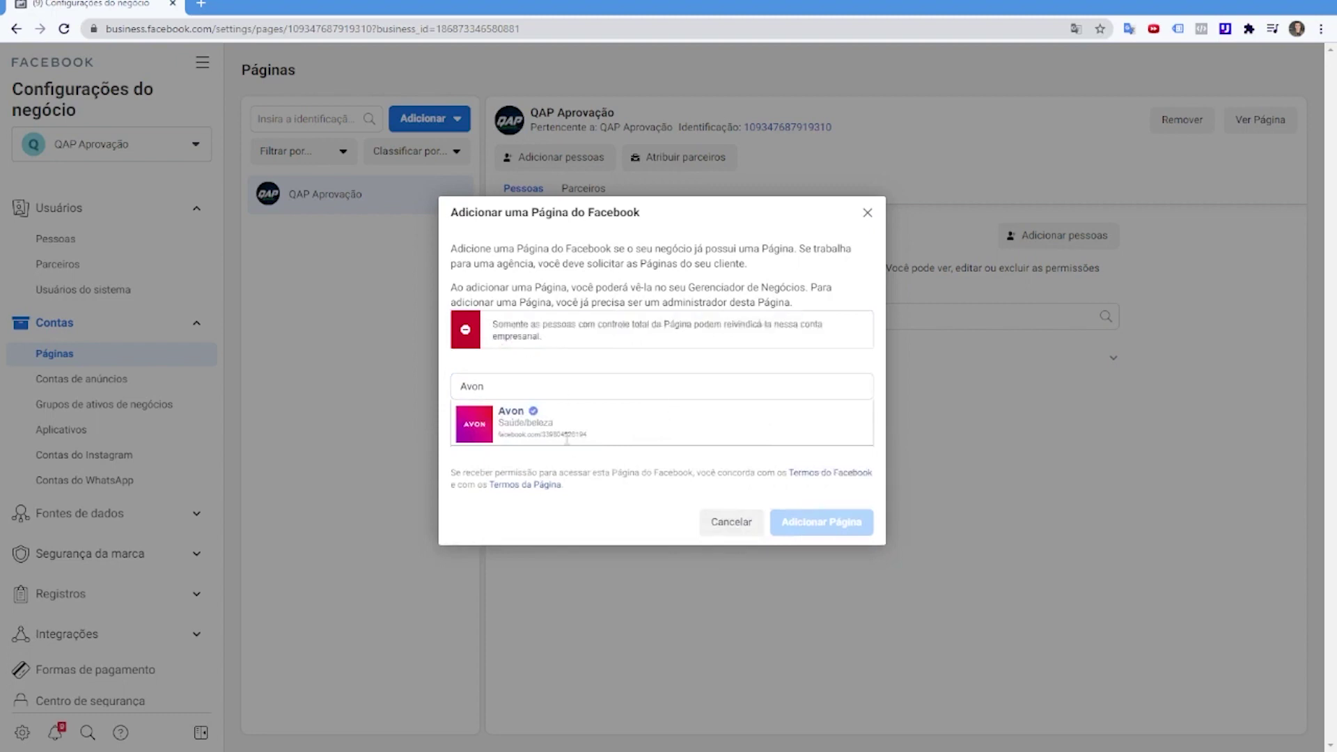
{"action": "left_click", "coordinate": [867, 214]}
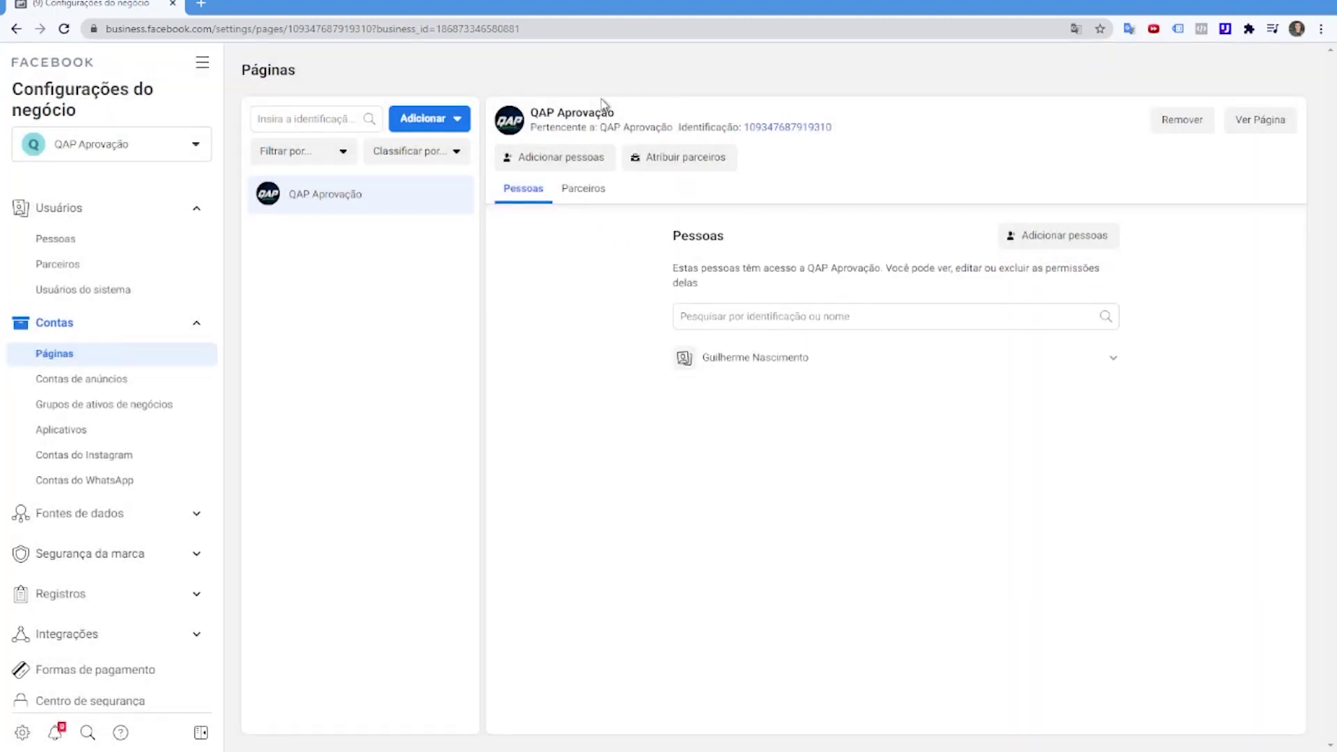
{"action": "left_click", "coordinate": [446, 124]}
{"action": "left_click", "coordinate": [478, 170]}
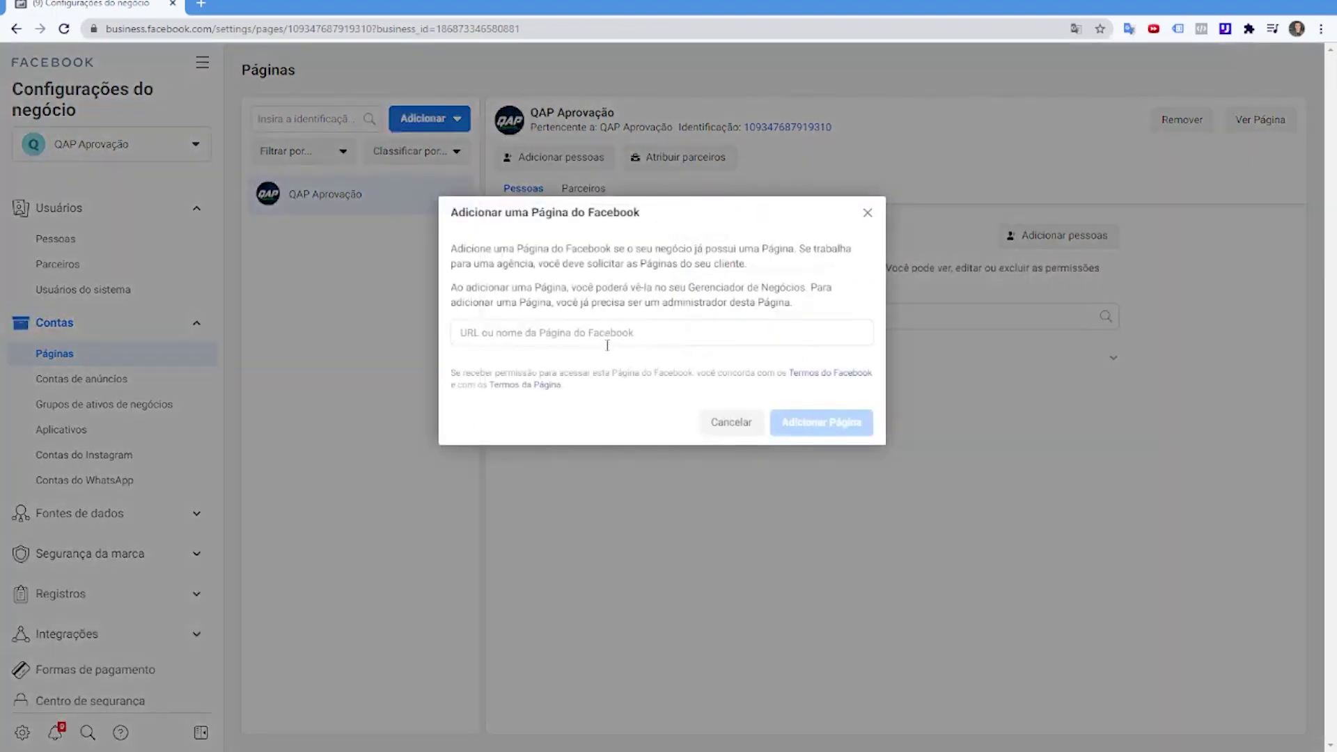
{"action": "left_click", "coordinate": [726, 426]}
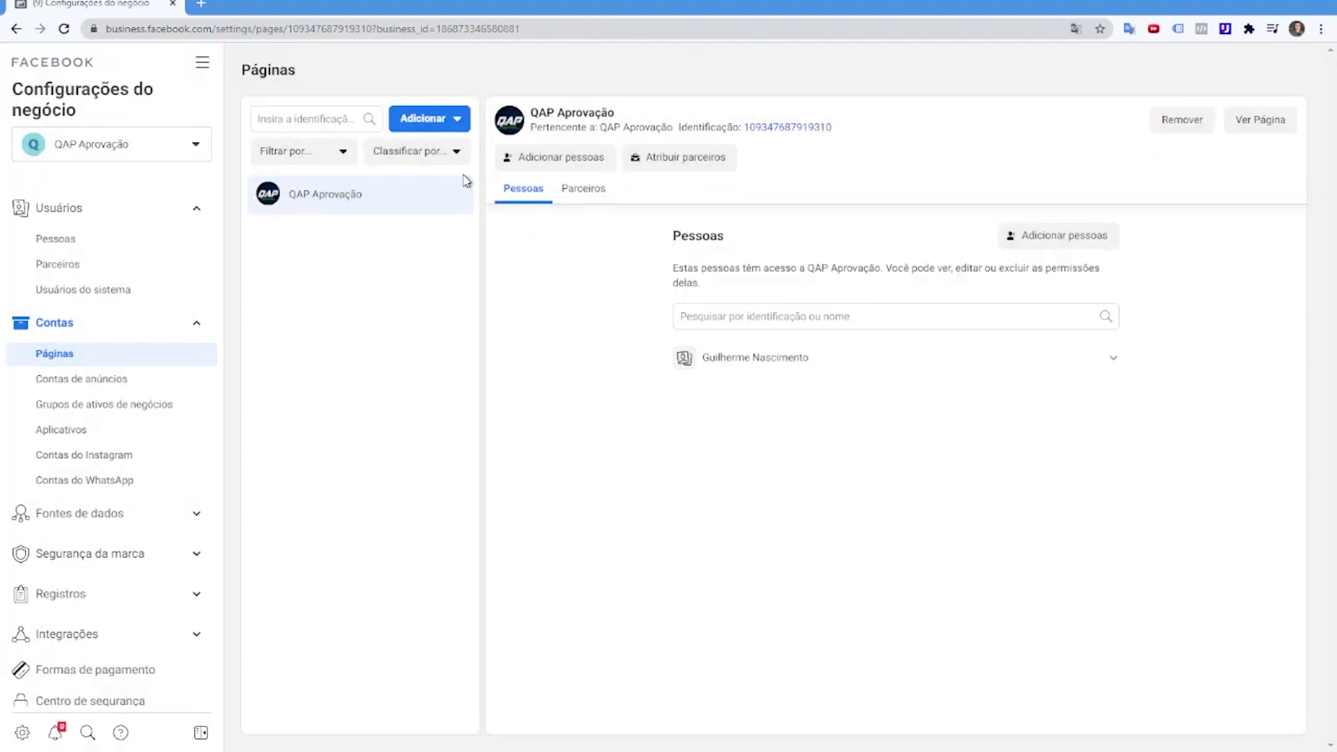
View the new page form for the category Negócio local ou lugar, and cancel it
{"action": "left_click", "coordinate": [453, 130]}
{"action": "left_click", "coordinate": [463, 304]}
{"action": "left_click", "coordinate": [654, 180]}
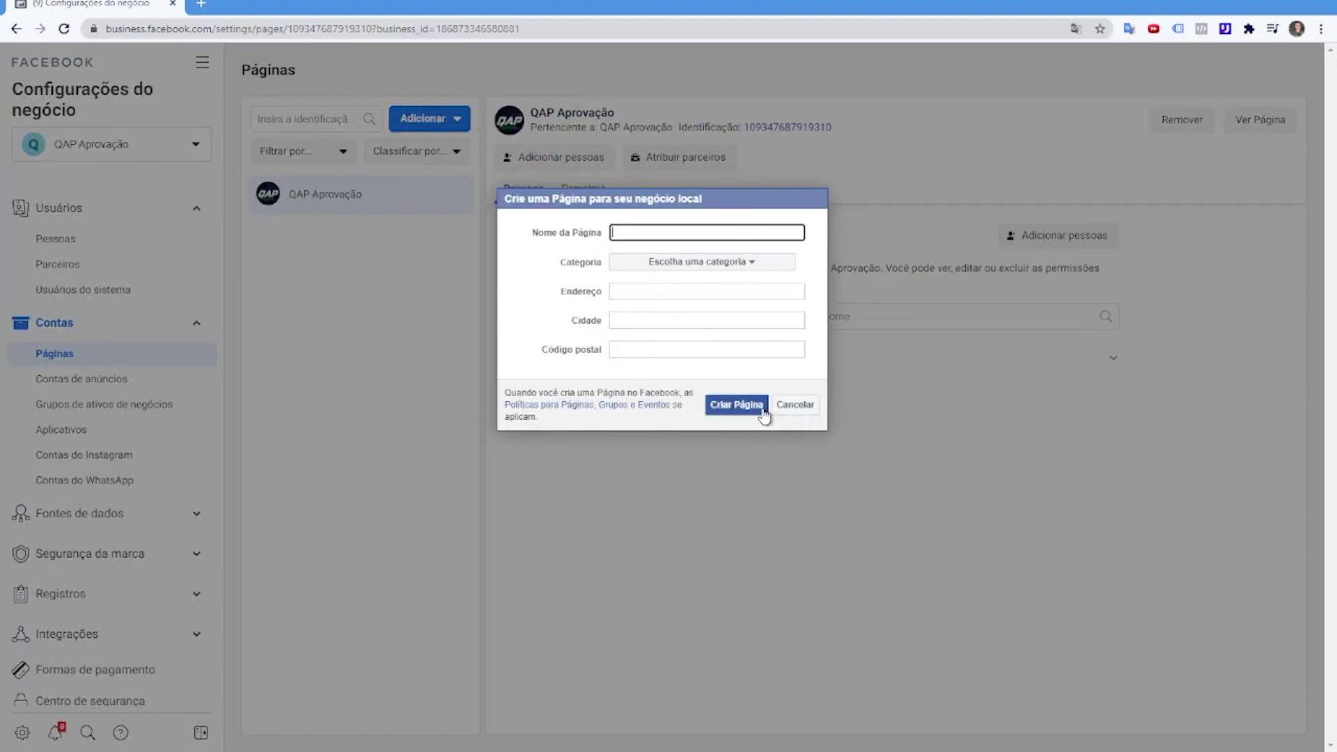
{"action": "left_click", "coordinate": [795, 405]}
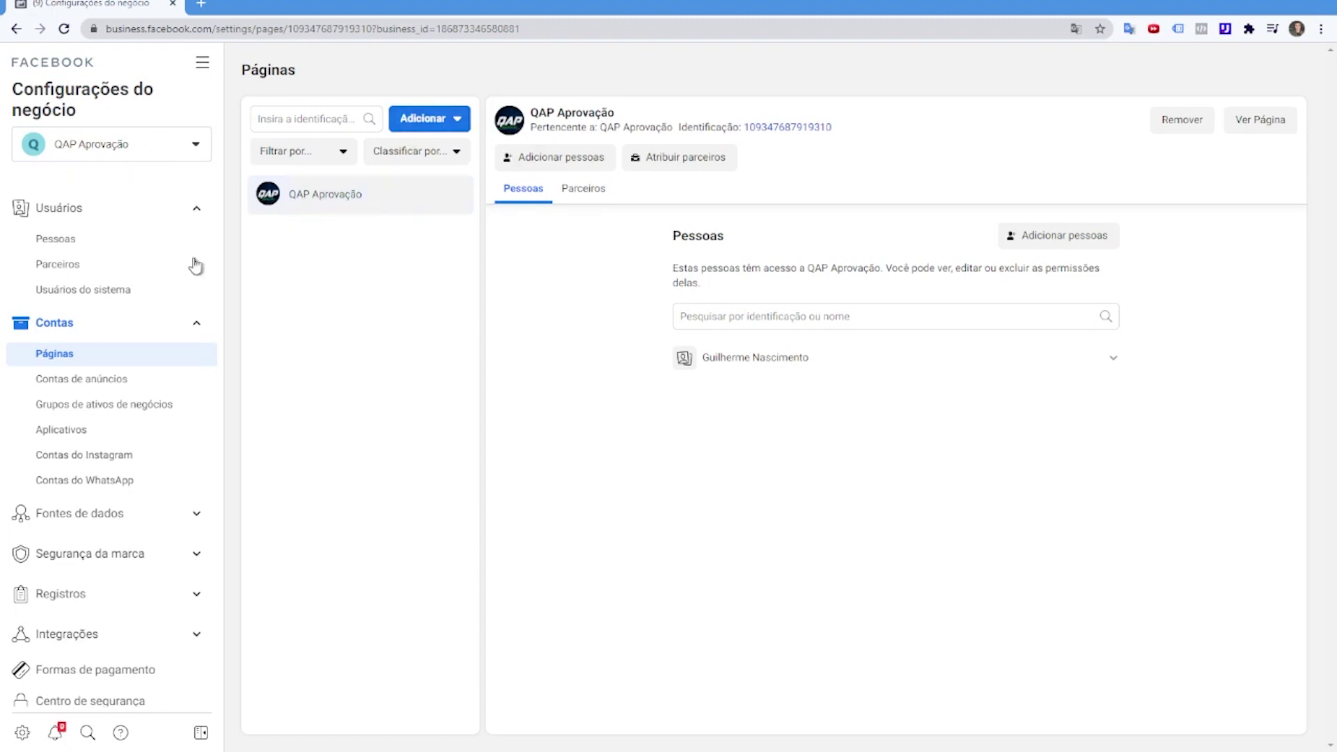
{"action": "left_click", "coordinate": [202, 62]}
{"action": "left_click", "coordinate": [372, 136]}
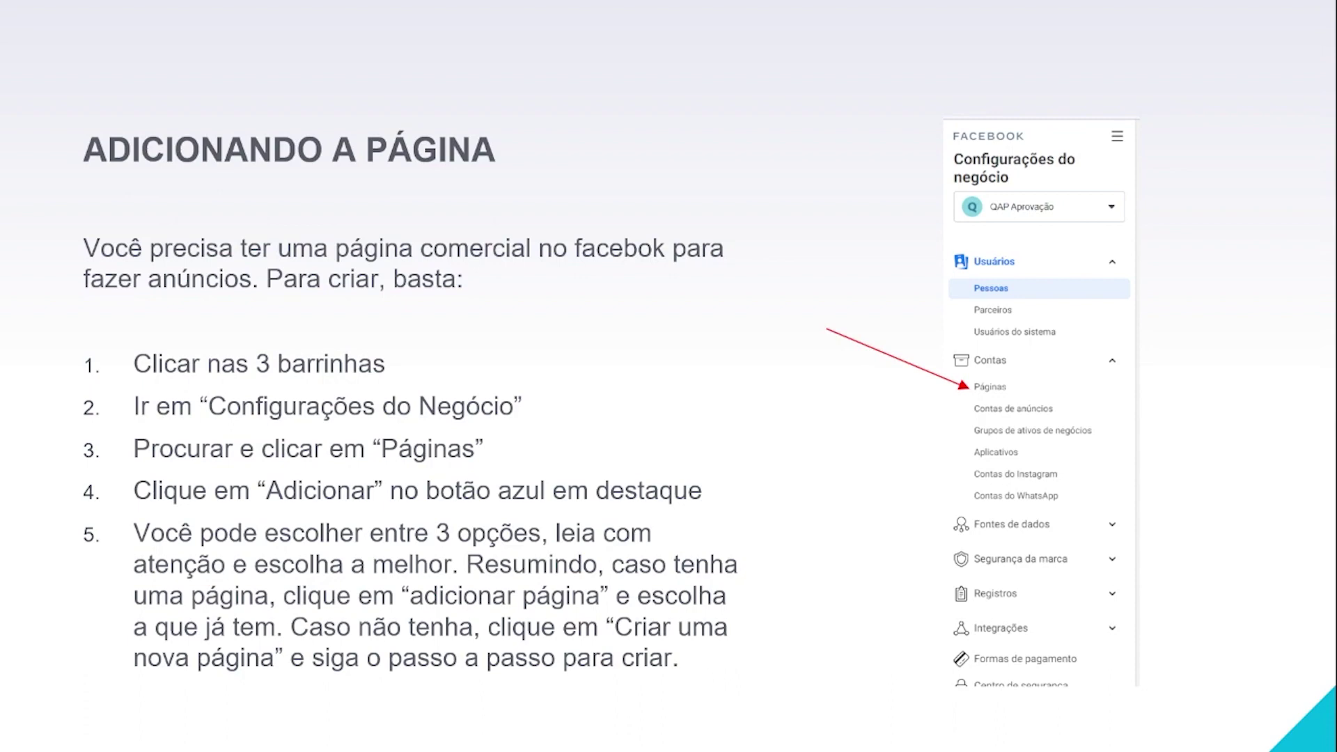
{"action": "left_click", "coordinate": [1195, 424]}
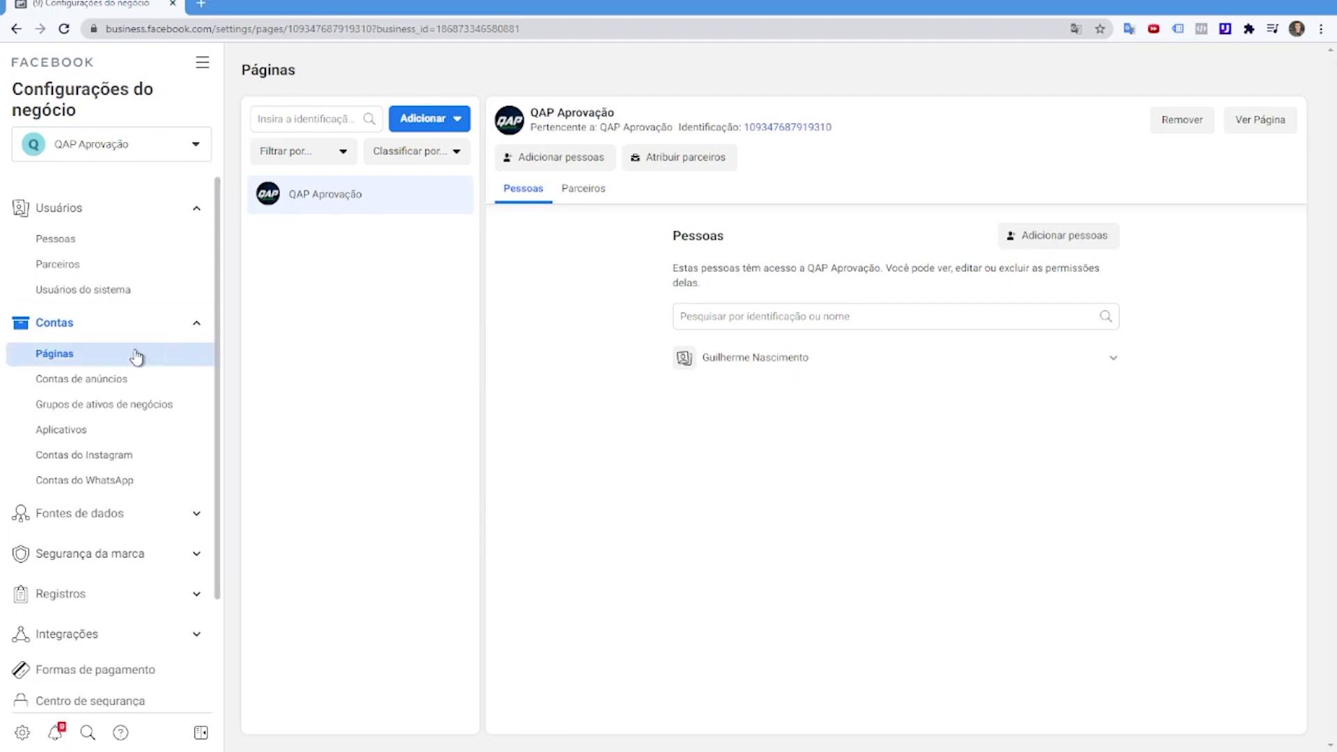
Open the Contas do Instagram settings and examine the dialog for connecting an Instagram account, closing it without connecting
{"action": "left_click", "coordinate": [75, 456]}
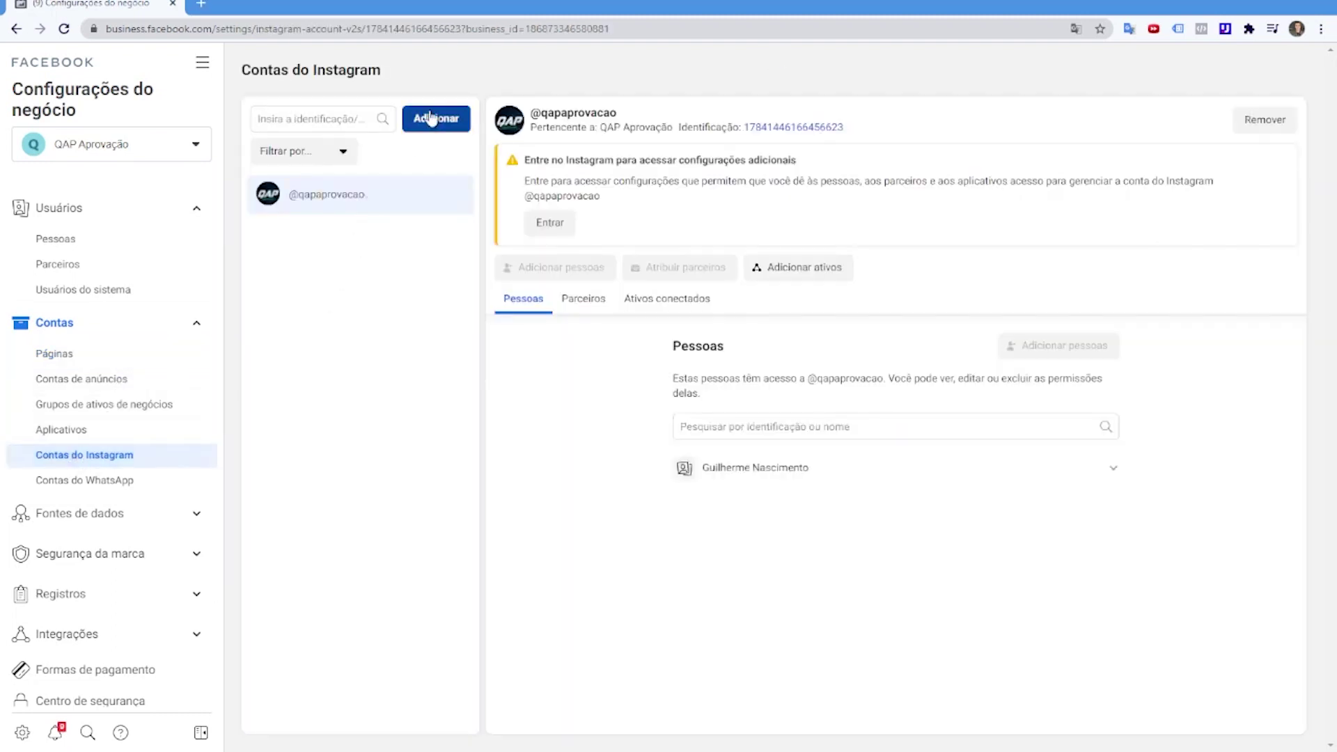
{"action": "left_click", "coordinate": [431, 119]}
{"action": "scroll", "coordinate": [651, 394], "scroll_direction": "down", "scroll_amount": 1}
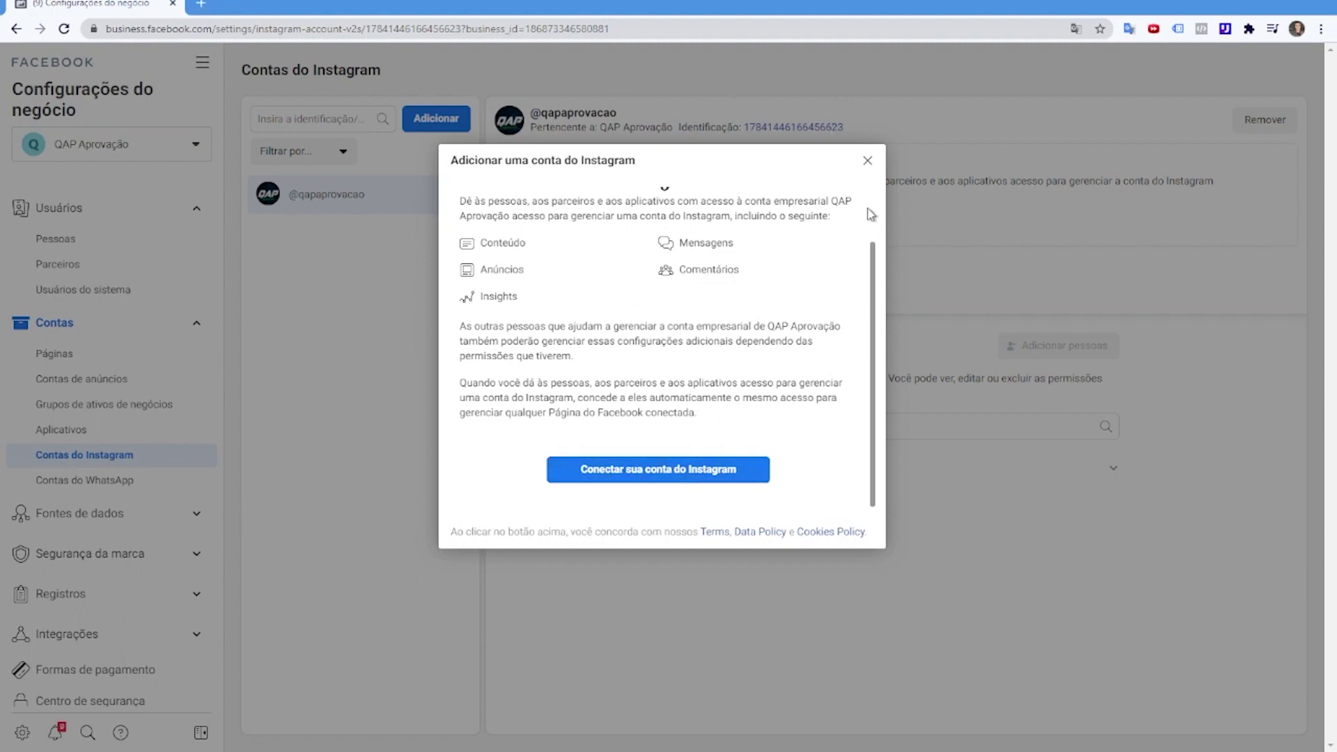
{"action": "left_click", "coordinate": [866, 163]}
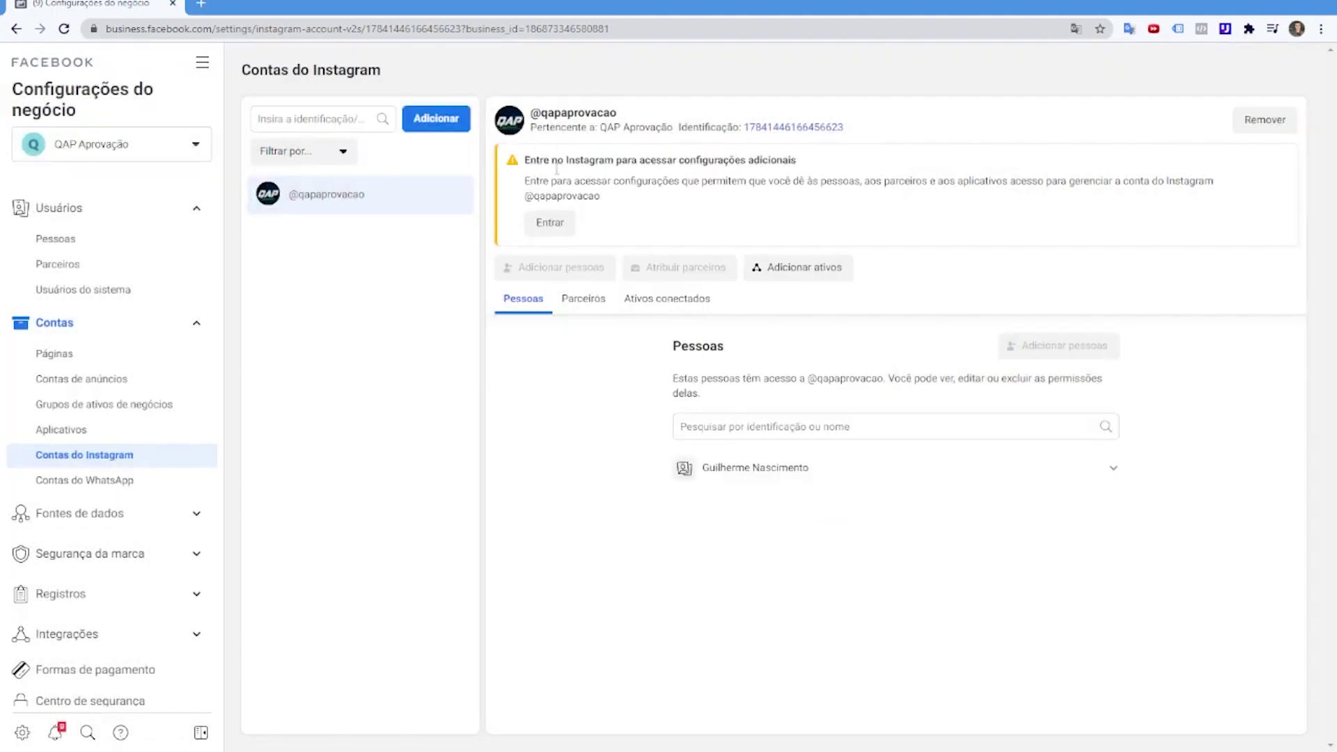
{"action": "left_click_drag", "start_coordinate": [611, 209], "coordinate": [520, 169]}
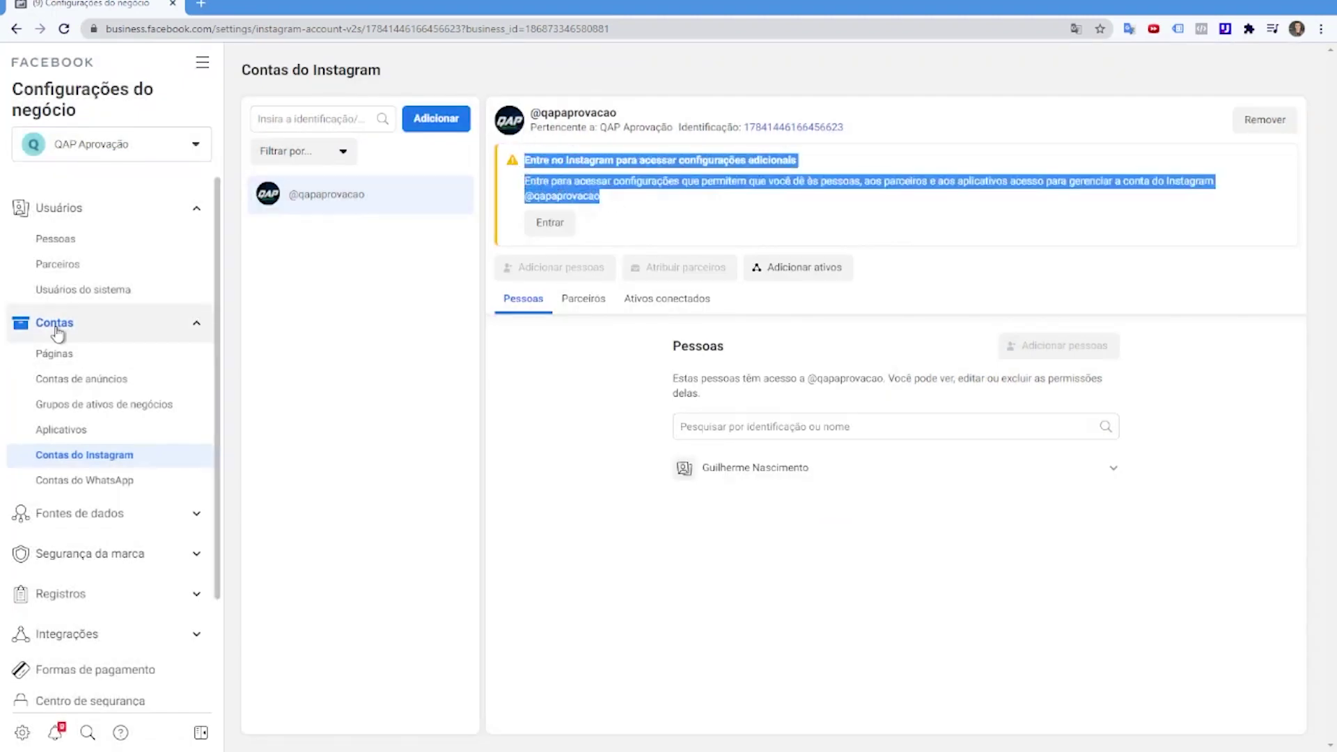
{"action": "left_click", "coordinate": [551, 224]}
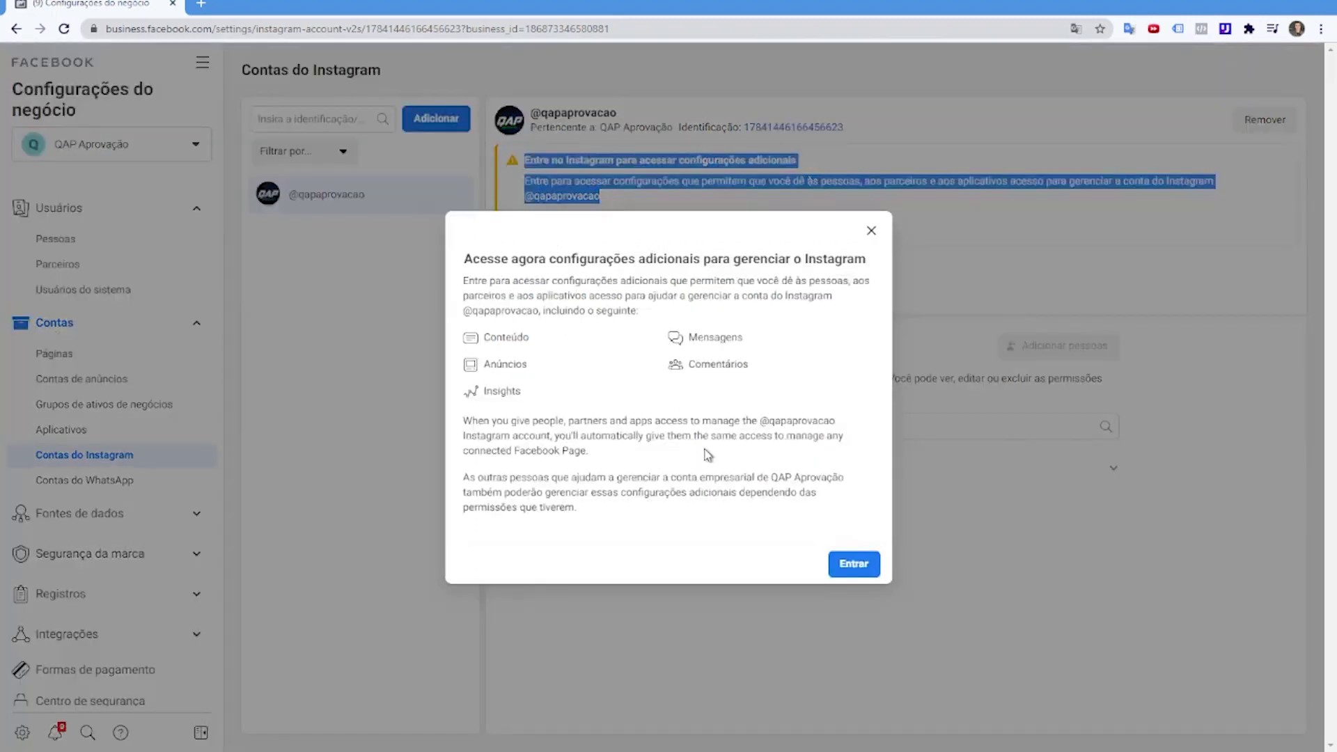
{"action": "left_click", "coordinate": [848, 565]}
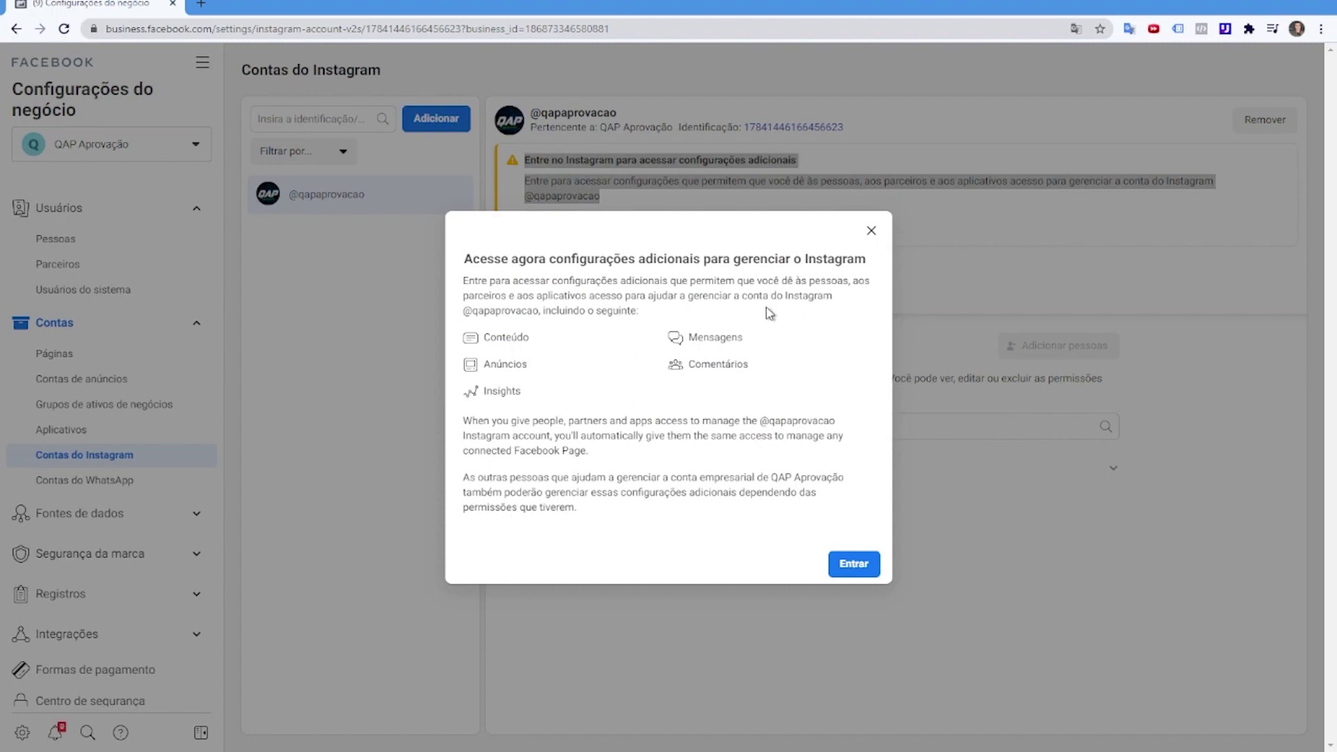
{"action": "left_click", "coordinate": [871, 231]}
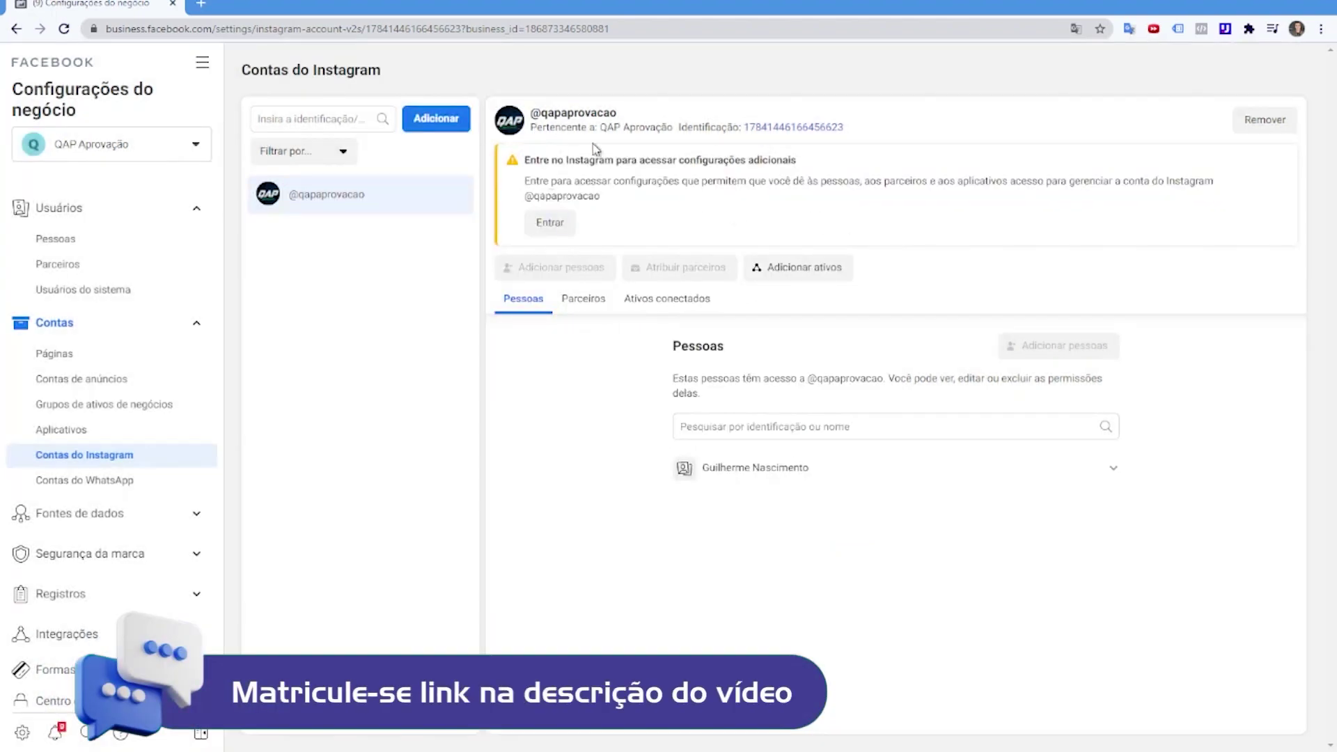
{"action": "left_click", "coordinate": [93, 350]}
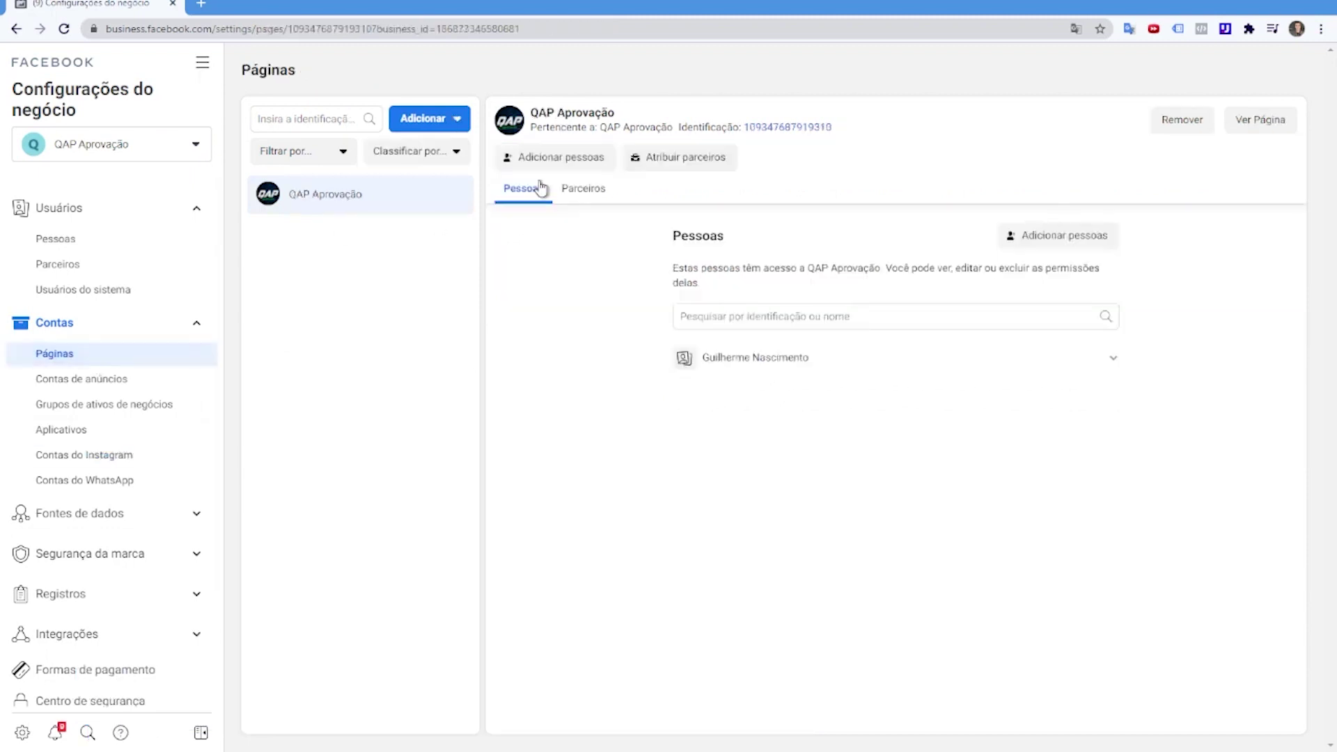
{"action": "left_click", "coordinate": [98, 455]}
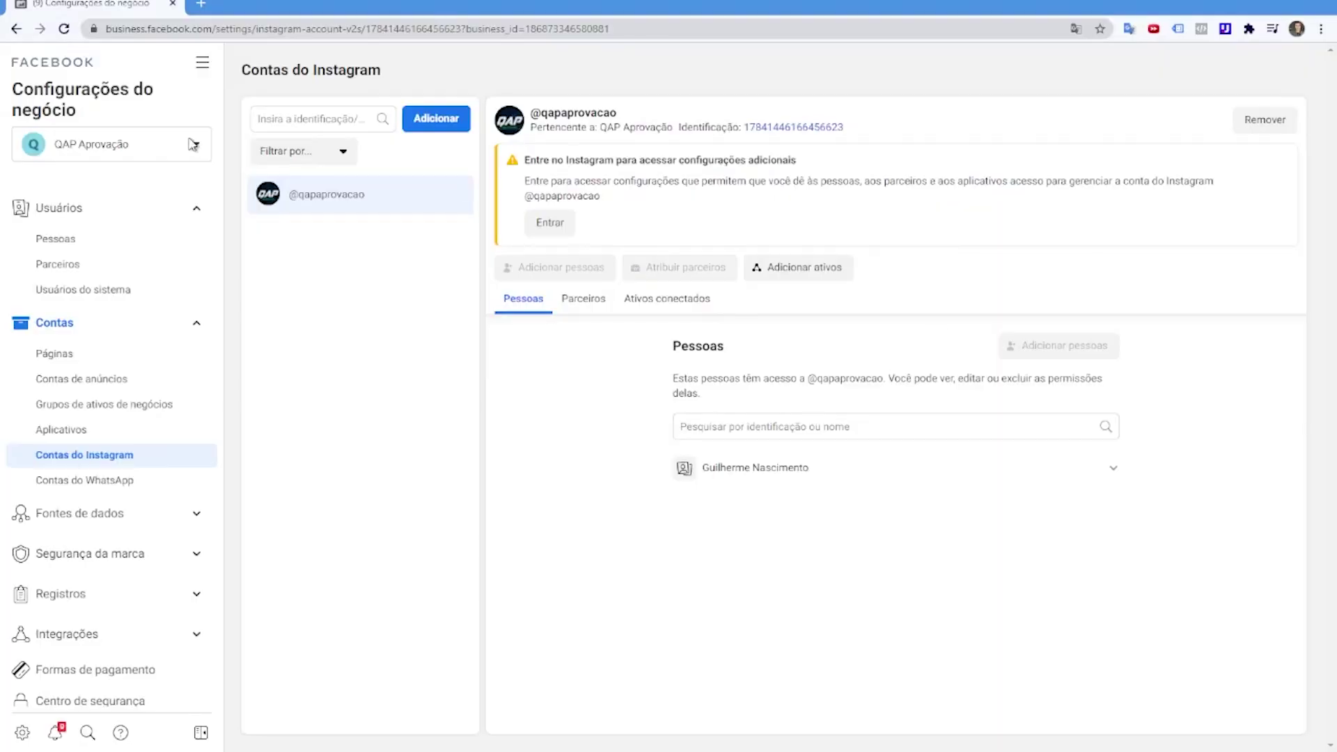
Open the Formas de pagamento settings and view the currencies offered for adding a payment method
{"action": "left_click", "coordinate": [103, 681]}
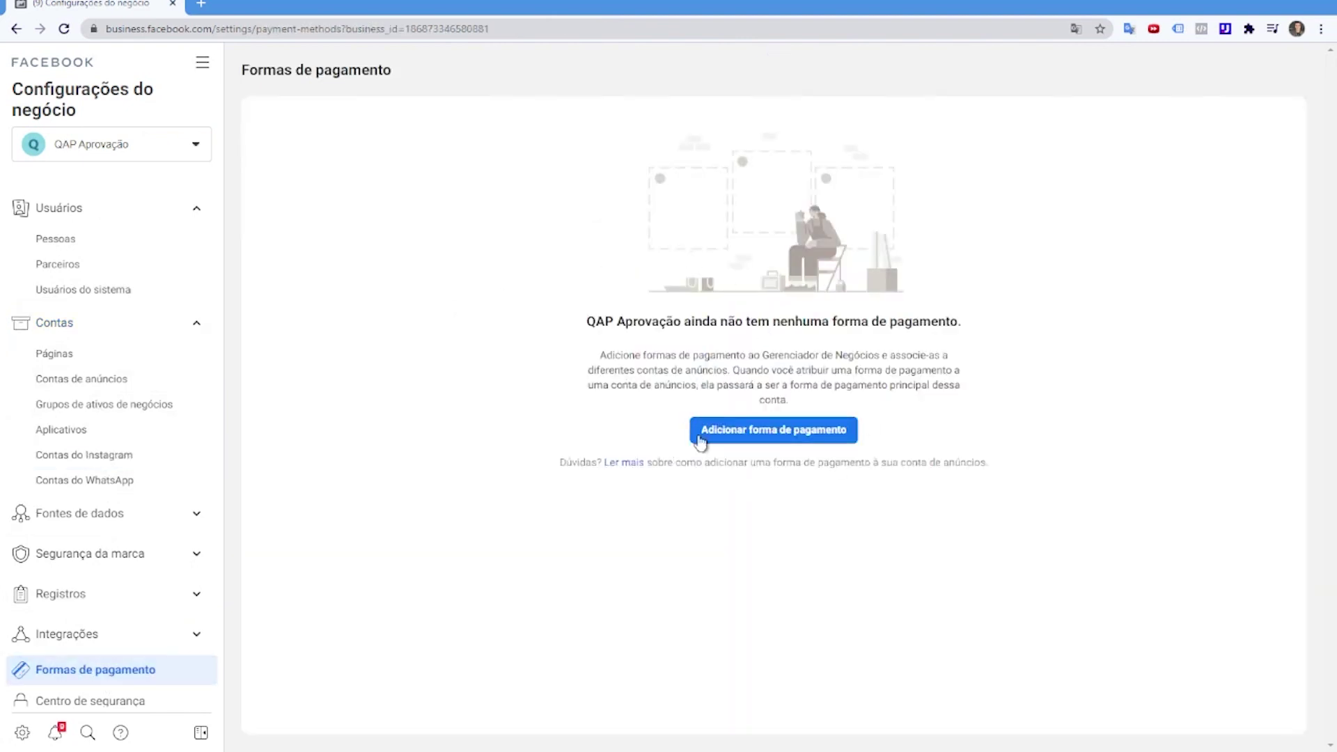
{"action": "left_click", "coordinate": [699, 439]}
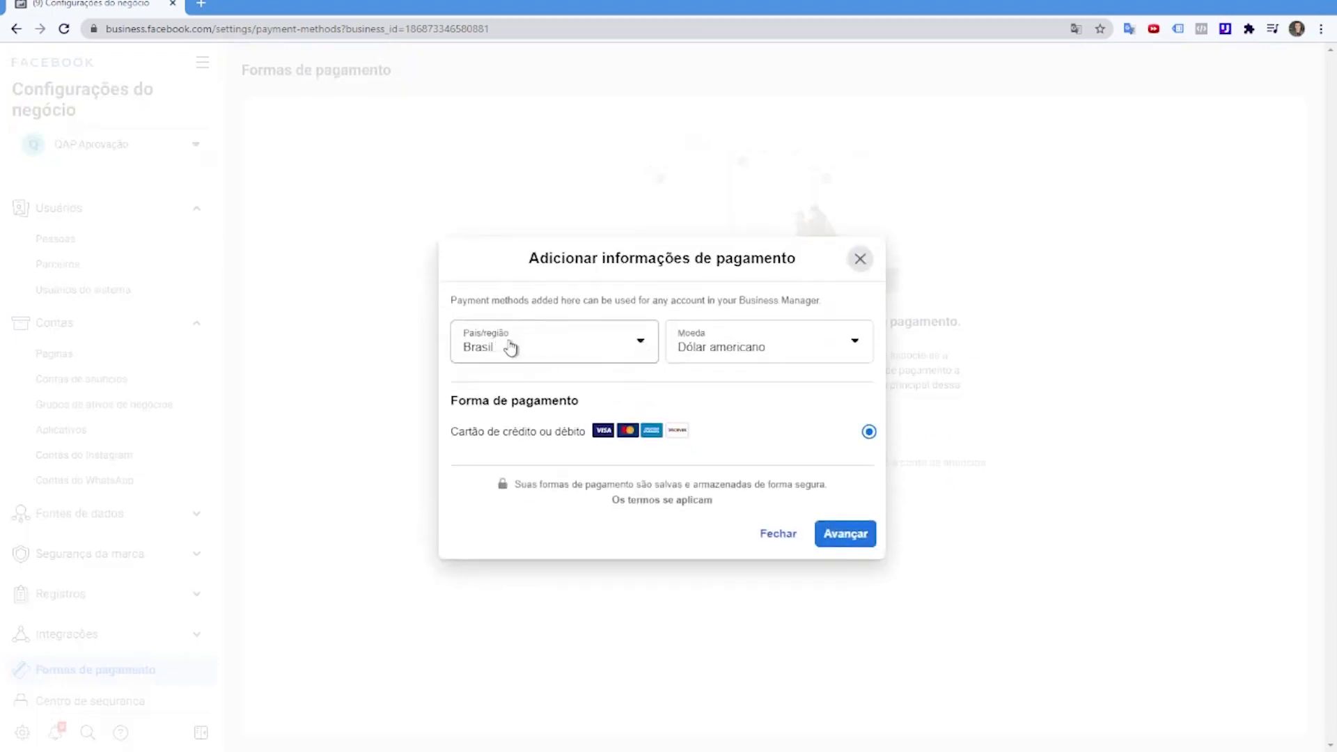
{"action": "left_click", "coordinate": [726, 354]}
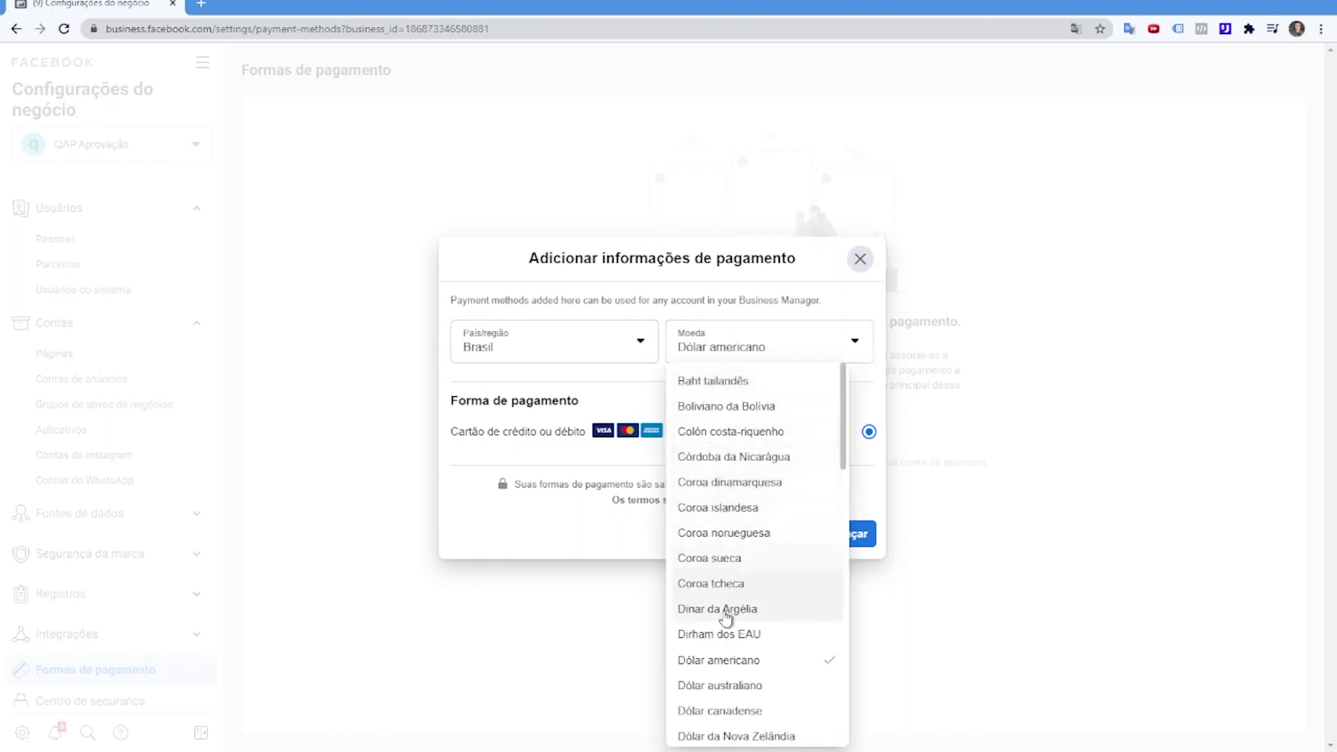
{"action": "left_click", "coordinate": [522, 488]}
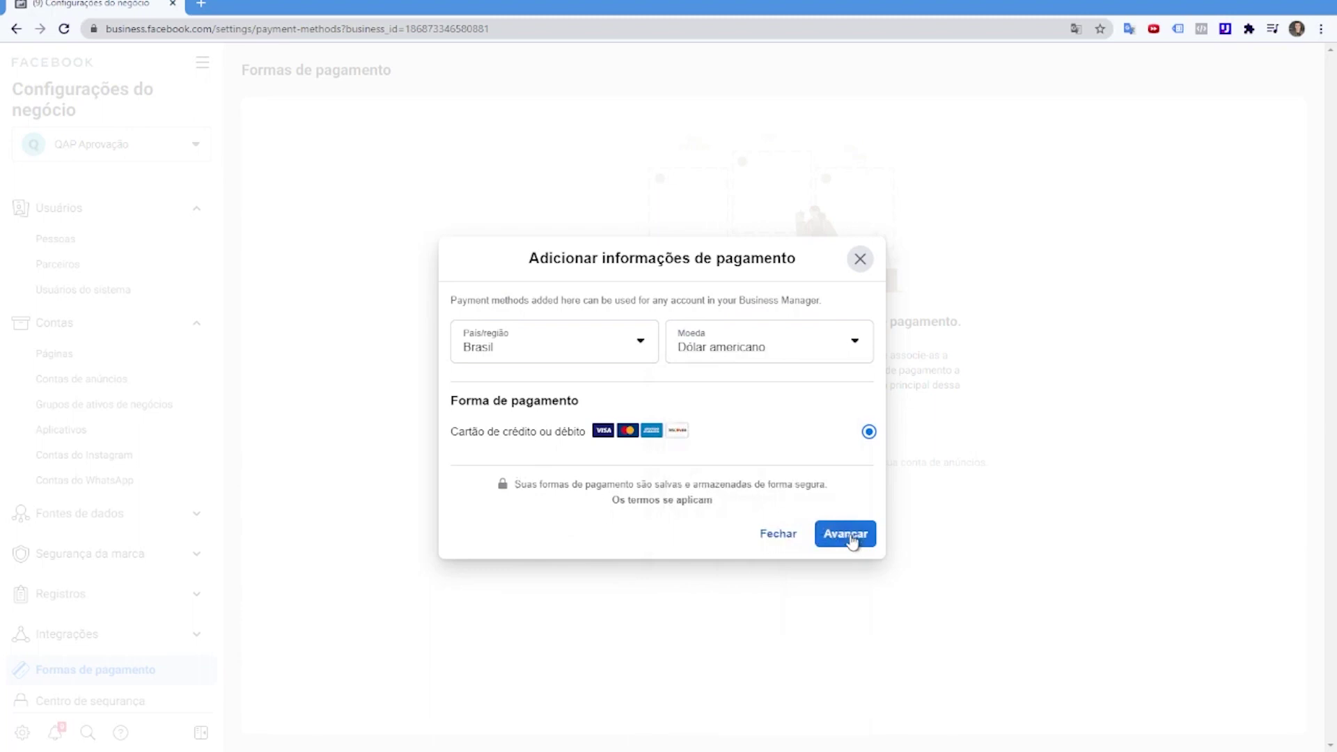
Start adding a payment card with the currency Real brasileiro, and close the empty card details form without saving
{"action": "left_click", "coordinate": [801, 348]}
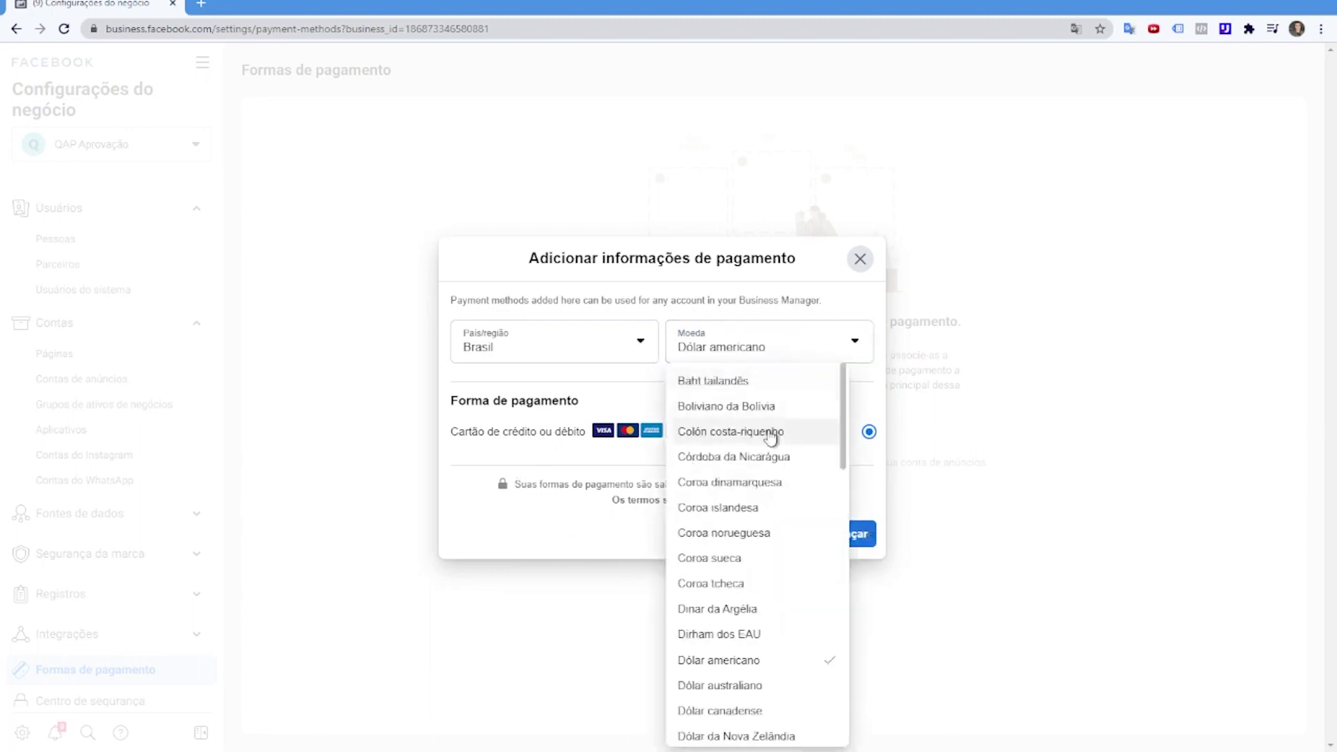
{"action": "scroll", "coordinate": [755, 514], "scroll_direction": "down", "scroll_amount": 10}
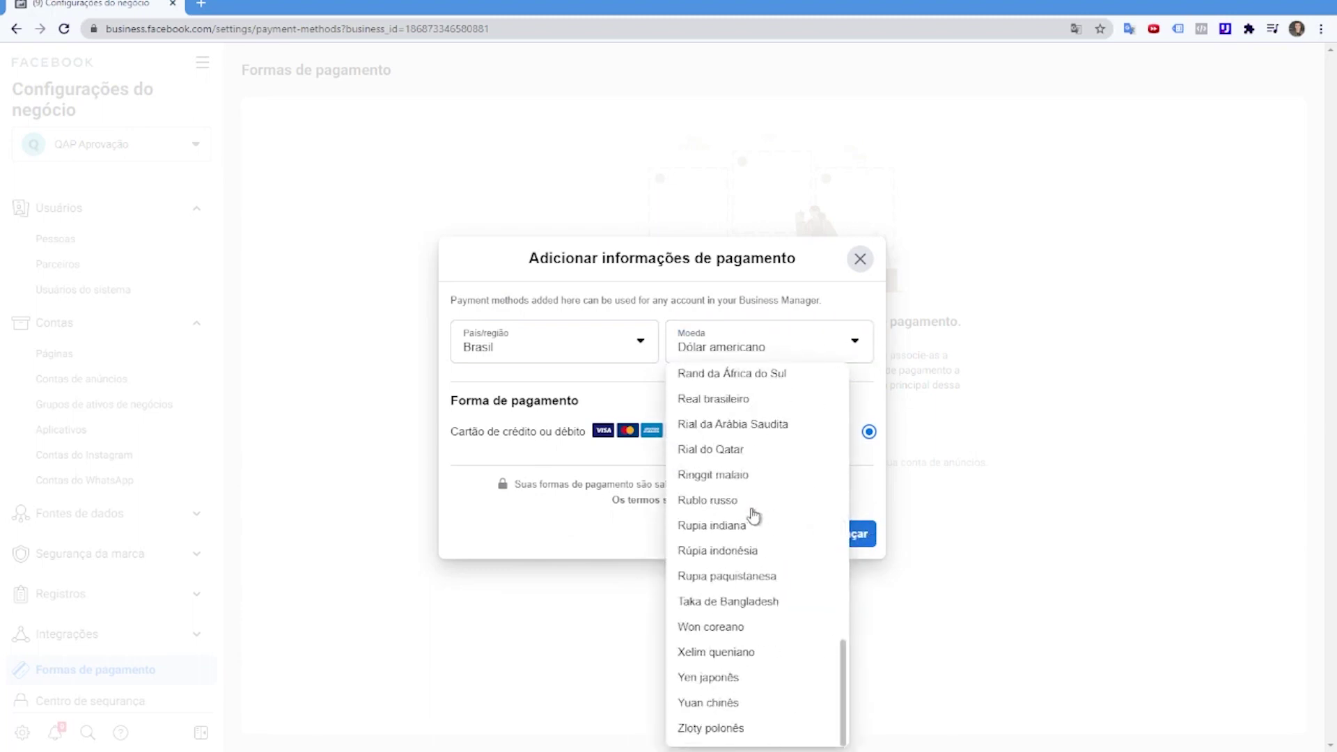
{"action": "left_click", "coordinate": [738, 400]}
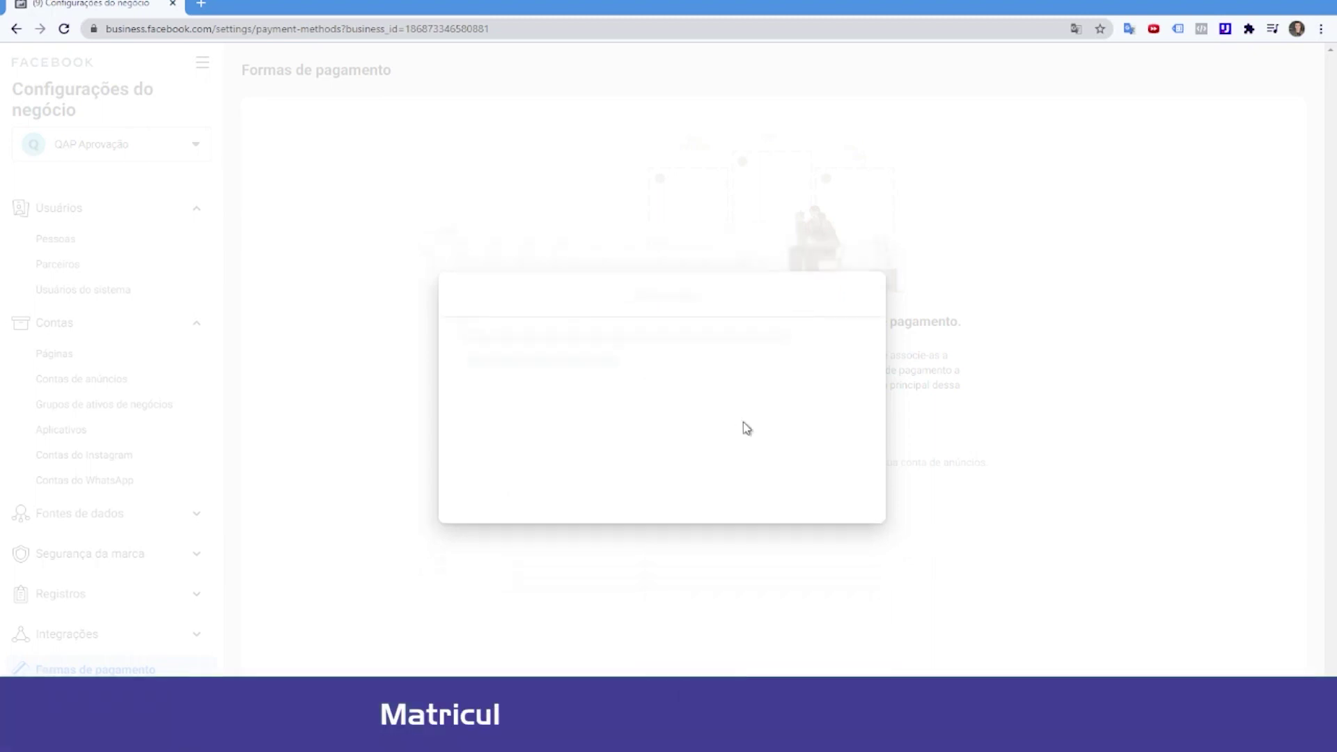
{"action": "left_click", "coordinate": [845, 533]}
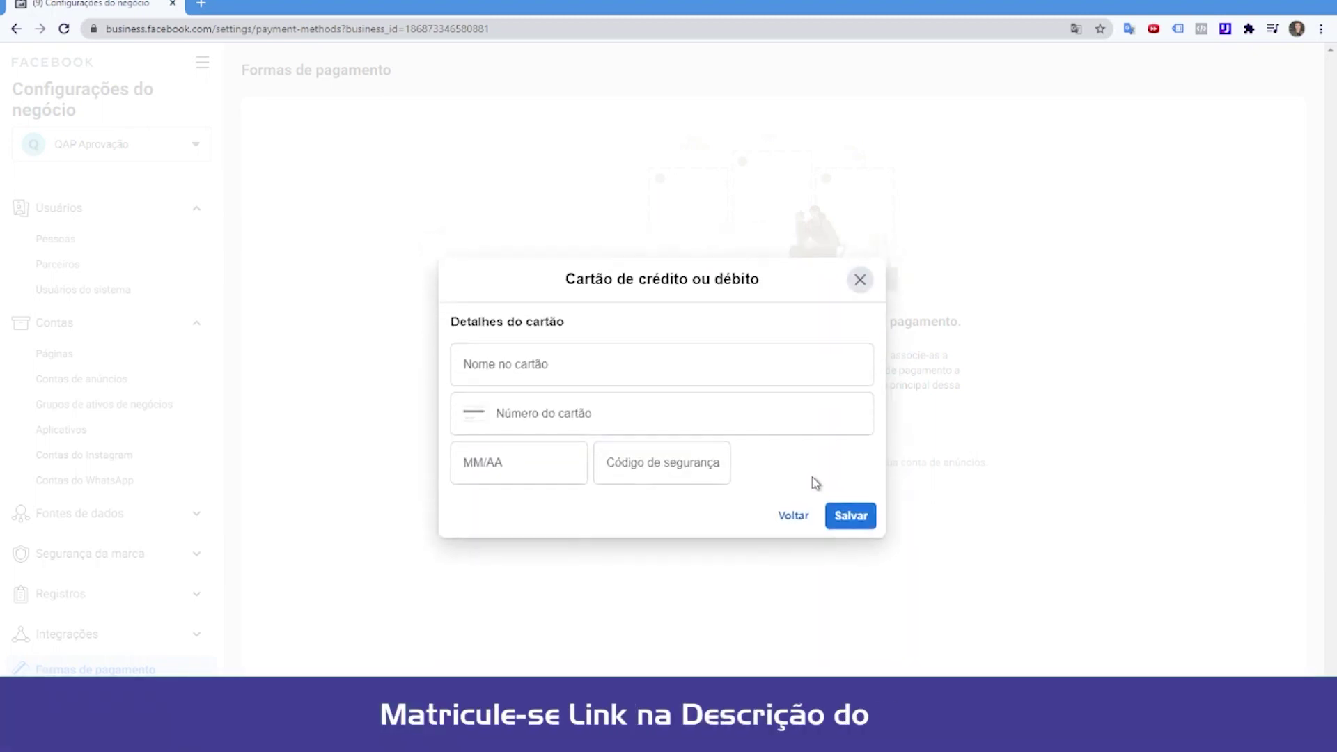
{"action": "left_click", "coordinate": [860, 279]}
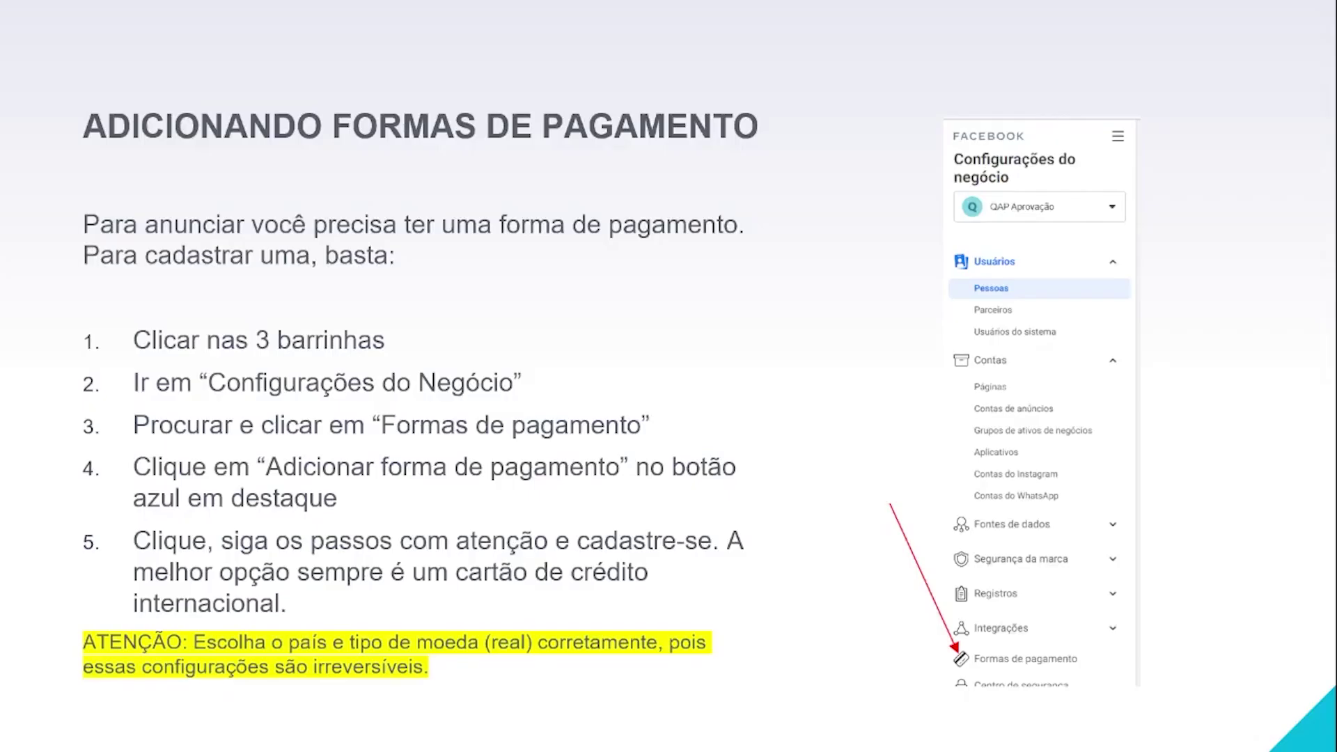
{"action": "left_click", "coordinate": [1251, 387]}
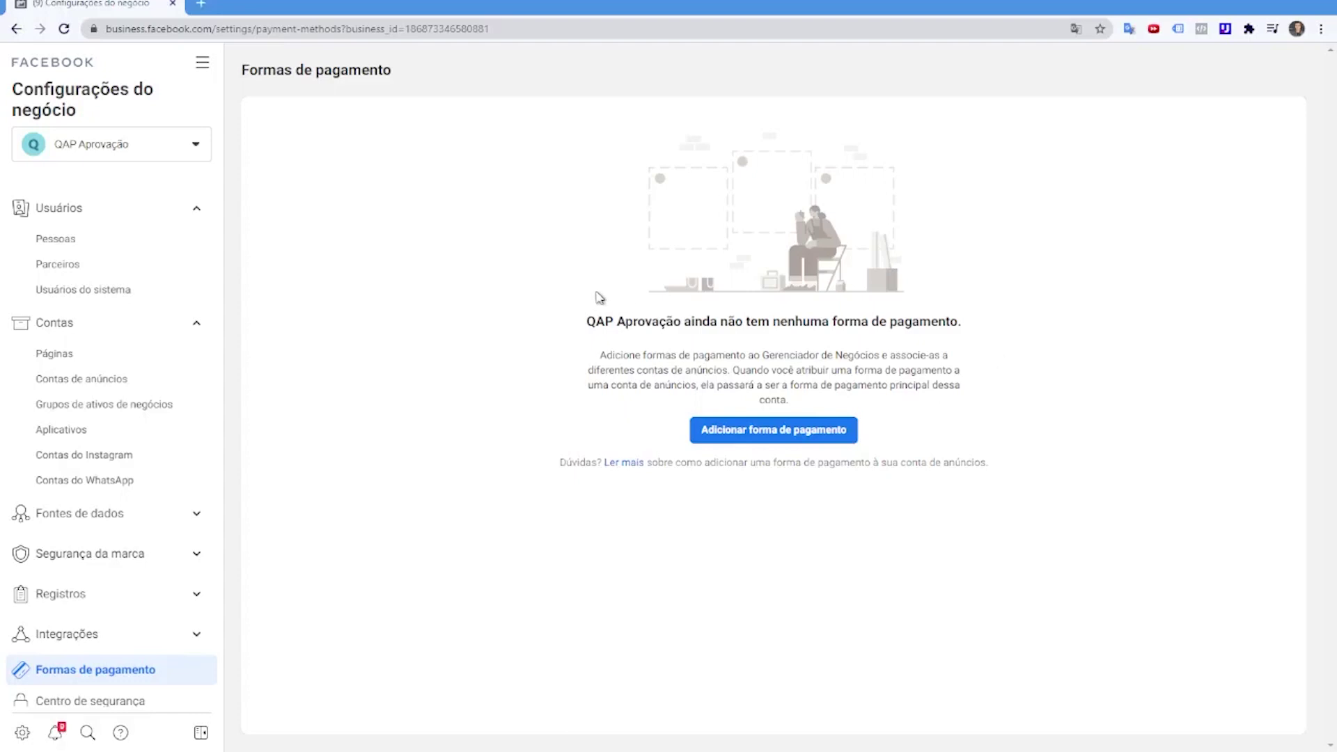
Open the Pessoas settings and remove the QAP Aprovação page from the administrator's assigned assets
{"action": "left_click", "coordinate": [75, 242]}
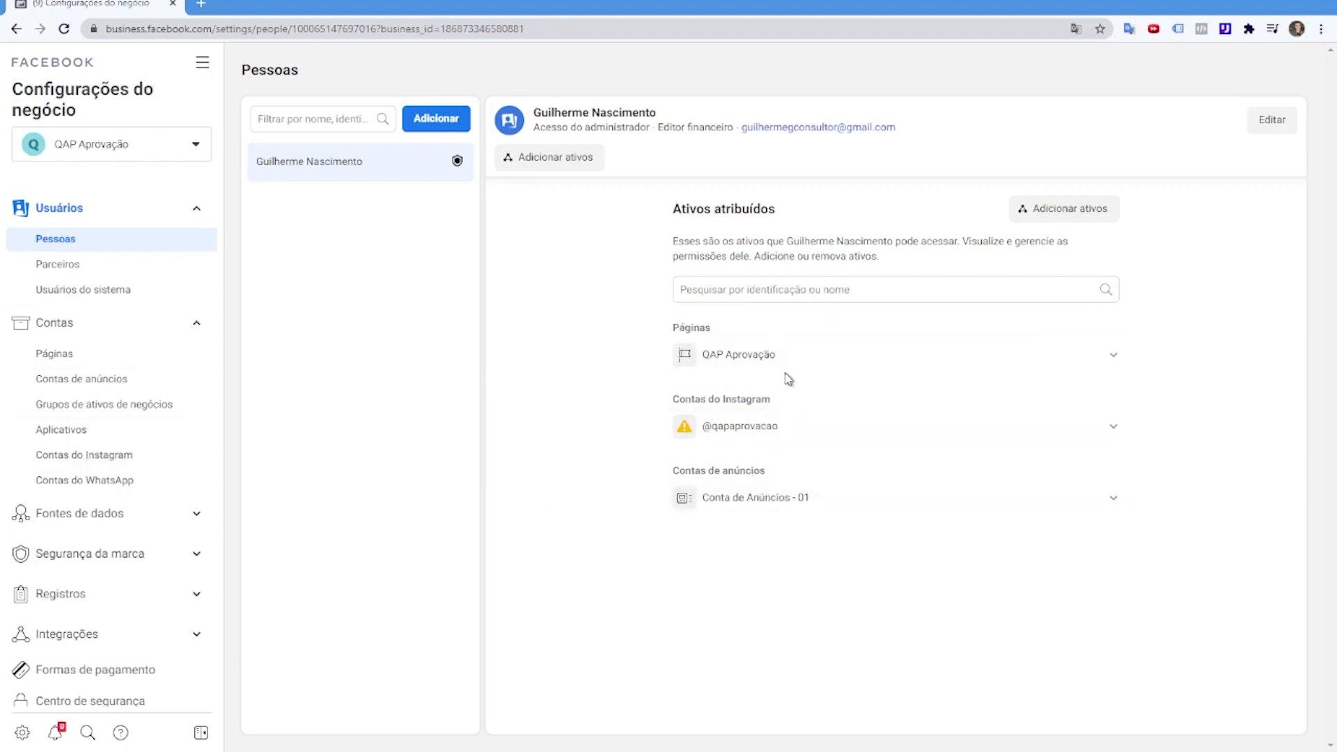
{"action": "left_click_drag", "start_coordinate": [534, 127], "coordinate": [657, 132]}
{"action": "left_click", "coordinate": [637, 311]}
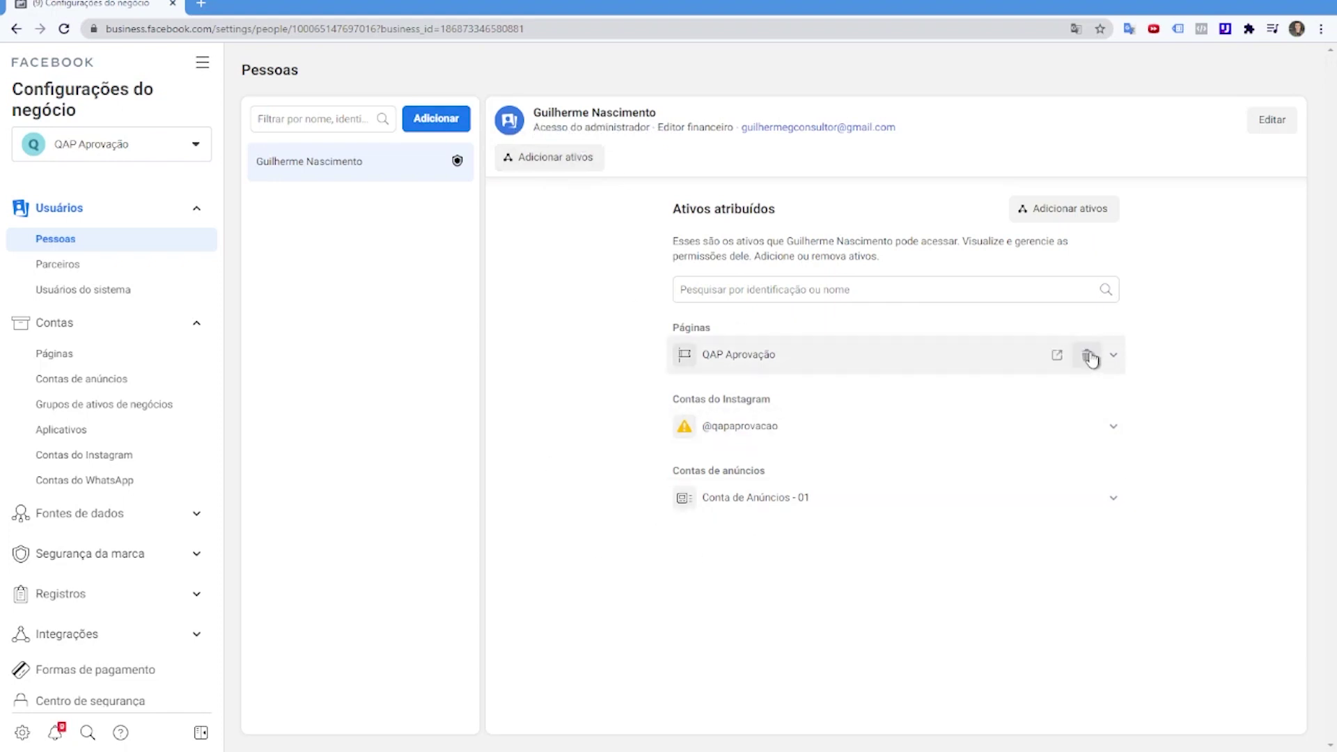
{"action": "left_click", "coordinate": [1094, 355]}
{"action": "left_click", "coordinate": [1028, 358]}
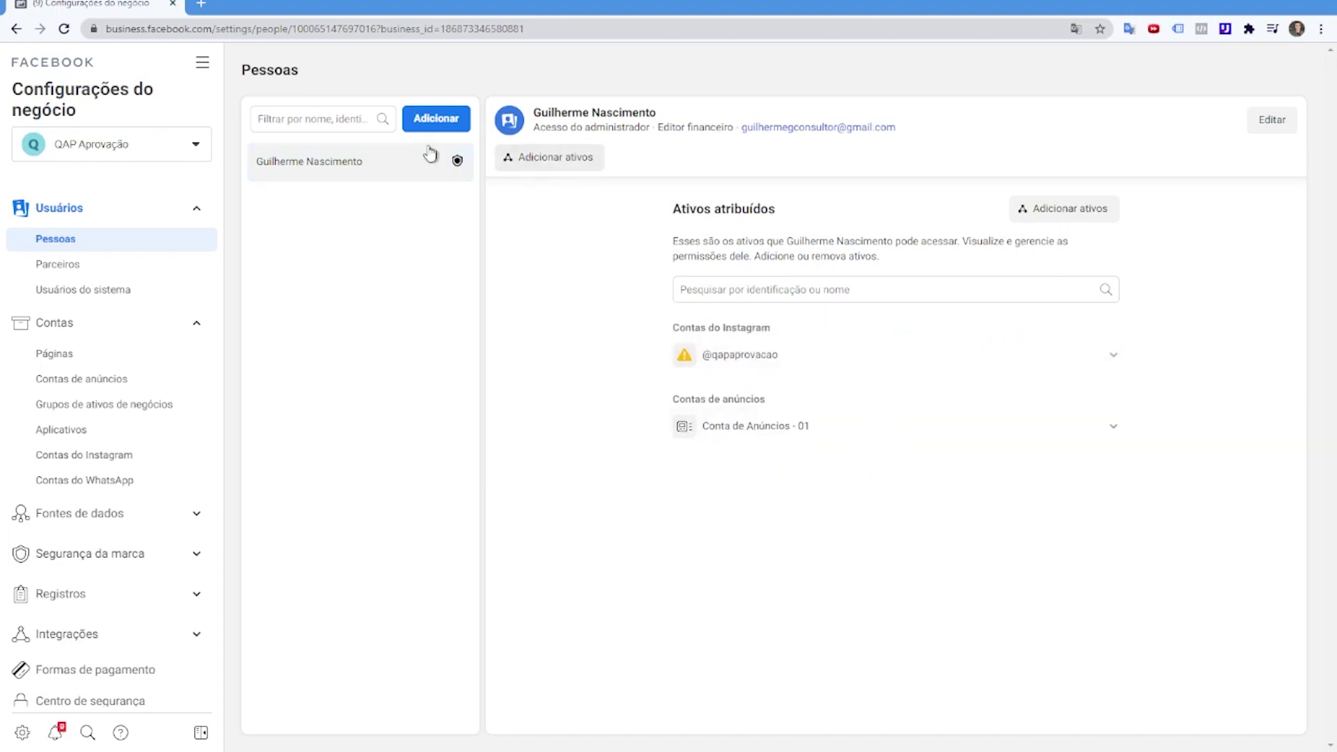
Start assigning assets to the administrator and select the QAP Aprovação page under Páginas clássicas
{"action": "left_click", "coordinate": [549, 157]}
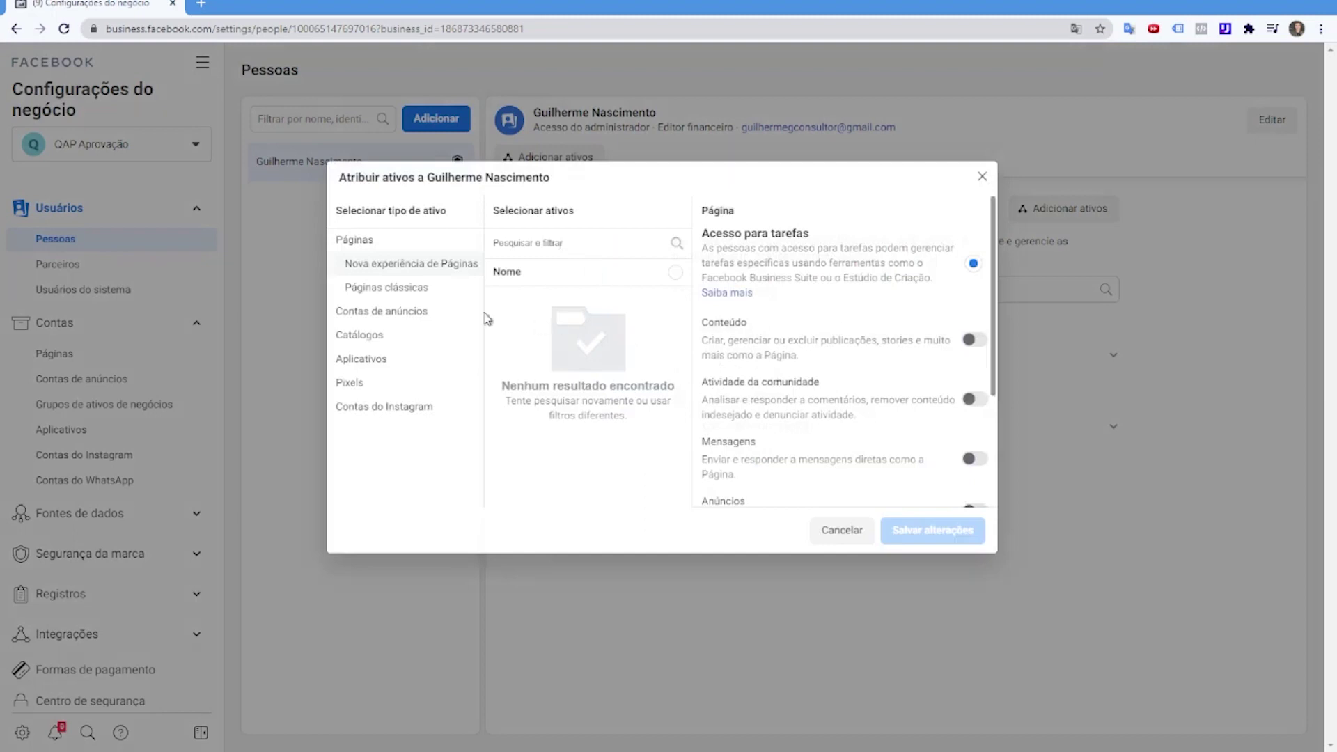
{"action": "left_click", "coordinate": [416, 295]}
{"action": "left_click", "coordinate": [674, 304]}
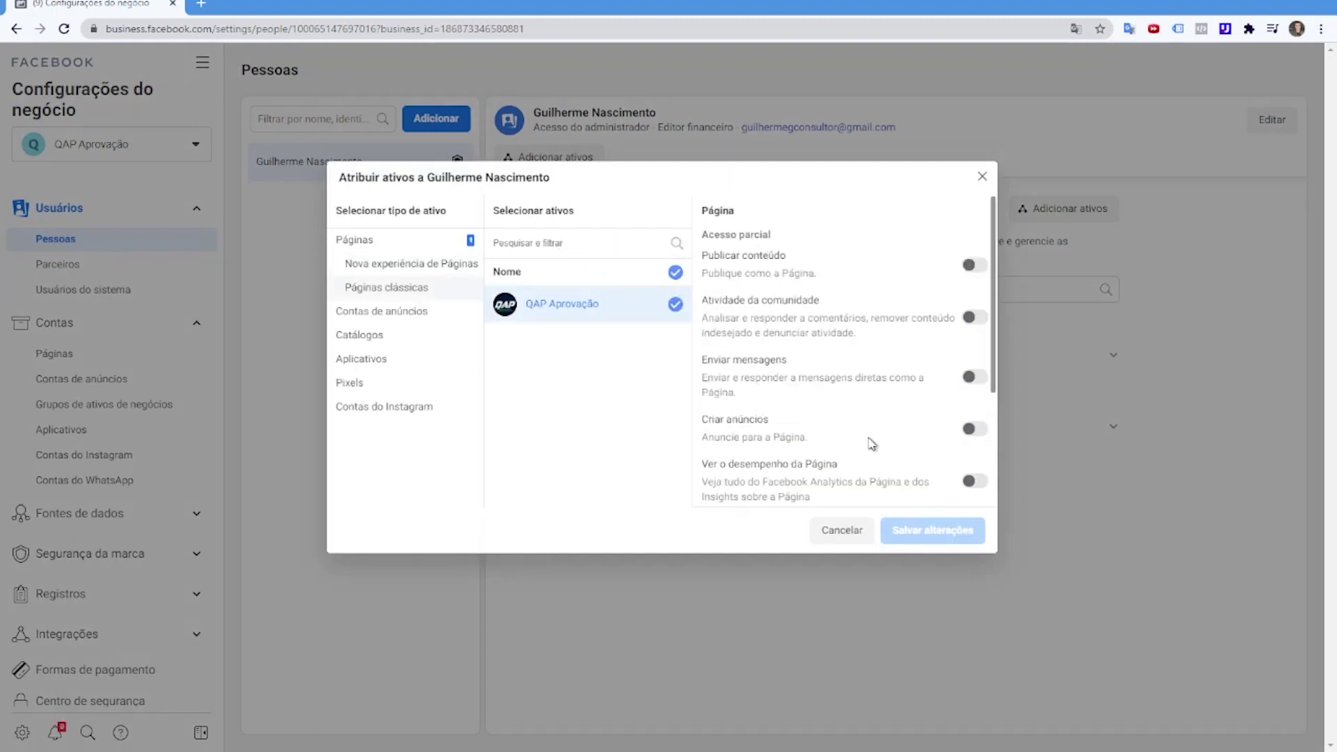
Enable Criar anúncios, Enviar mensagens, Atividade da comunidade, Publicar conteúdo and Gerenciar Página for the selected page, and save the assignment
{"action": "left_click", "coordinate": [974, 428]}
{"action": "left_click", "coordinate": [975, 376]}
{"action": "left_click", "coordinate": [975, 318]}
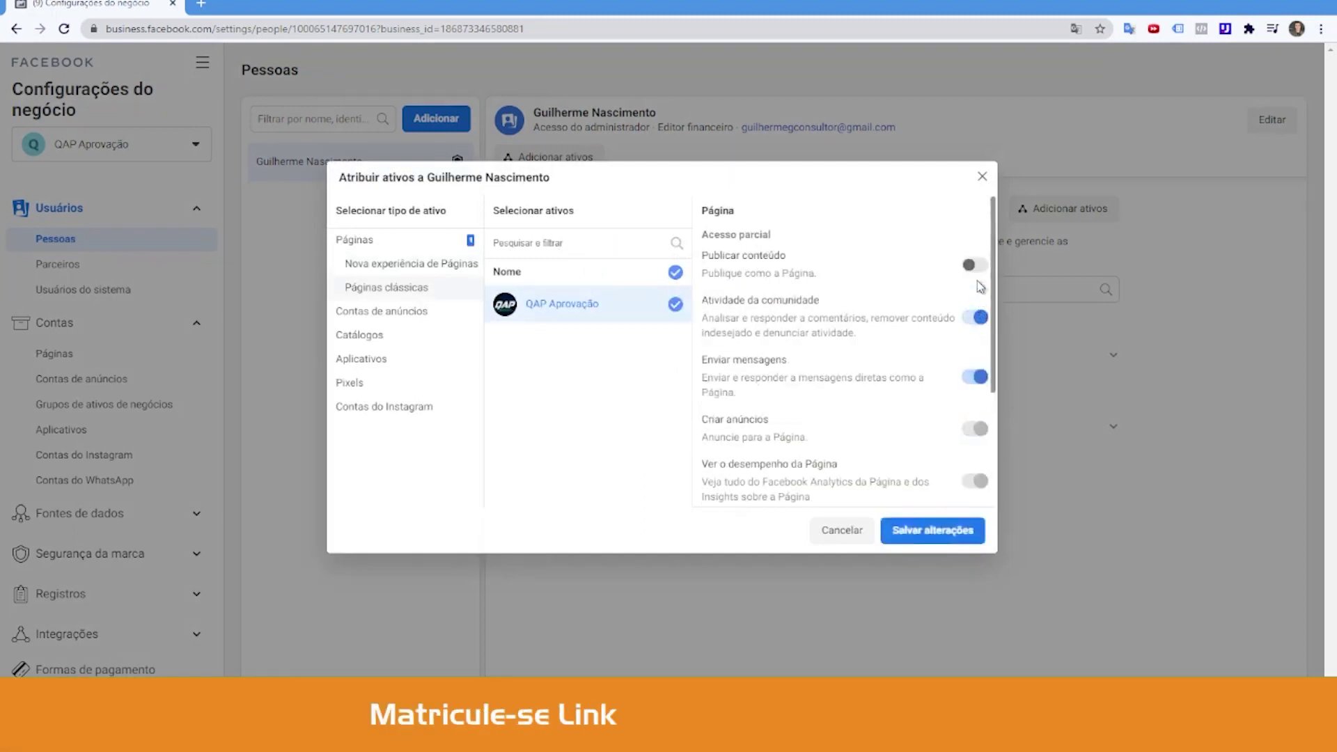
{"action": "left_click", "coordinate": [975, 265]}
{"action": "scroll", "coordinate": [978, 313], "scroll_direction": "down", "scroll_amount": 3}
{"action": "left_click", "coordinate": [975, 446]}
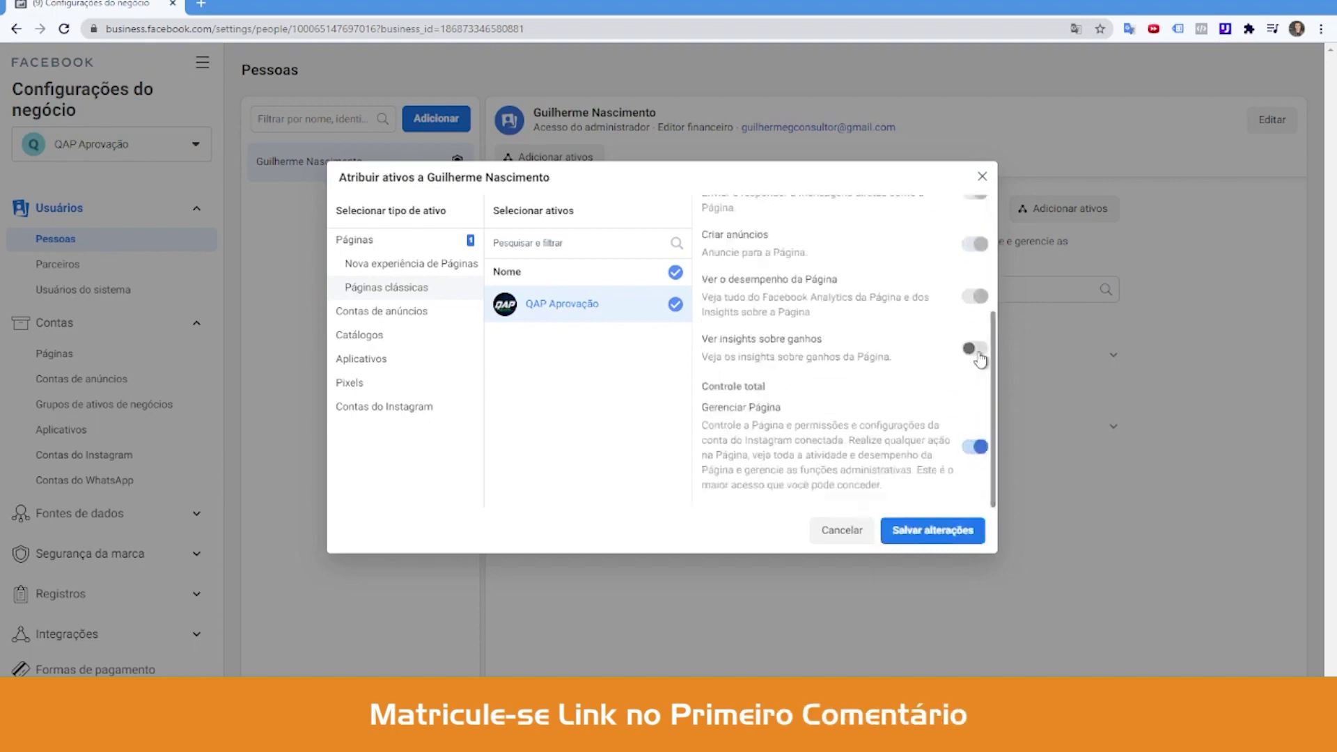
{"action": "left_click", "coordinate": [937, 533]}
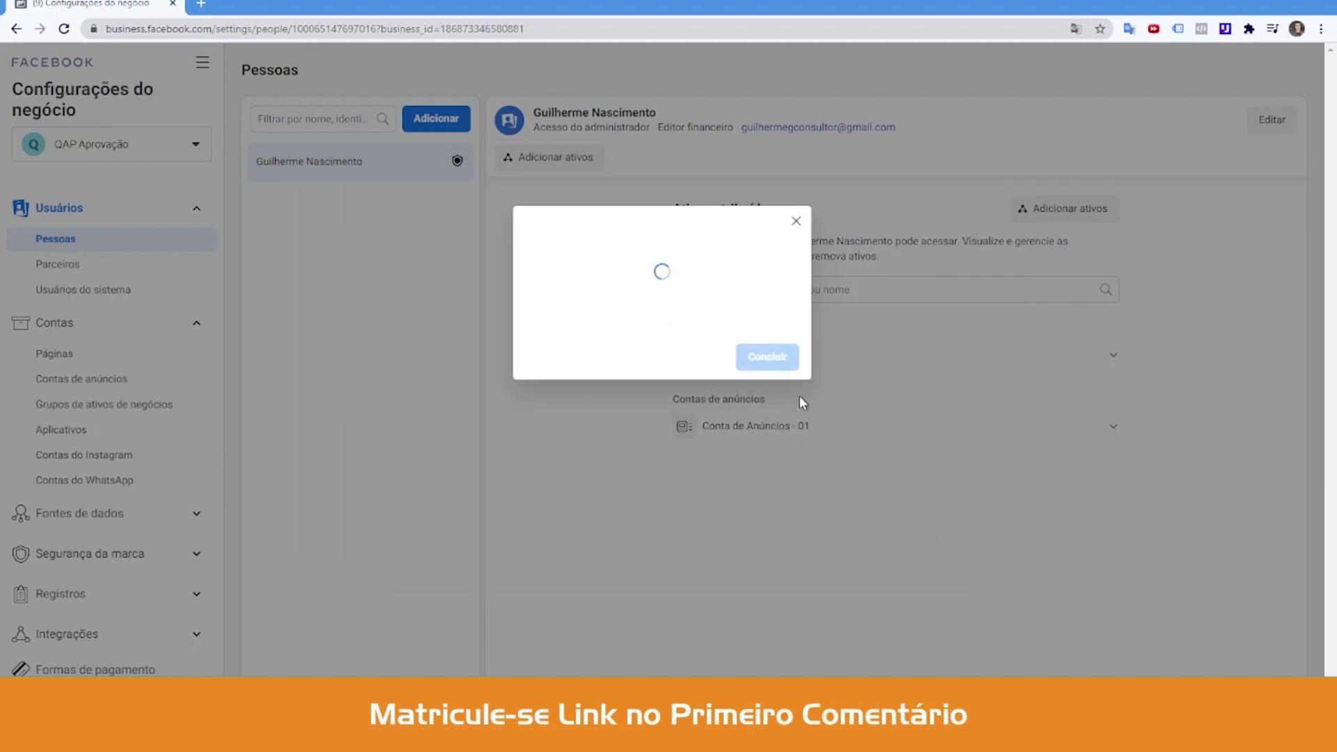
{"action": "left_click", "coordinate": [768, 328]}
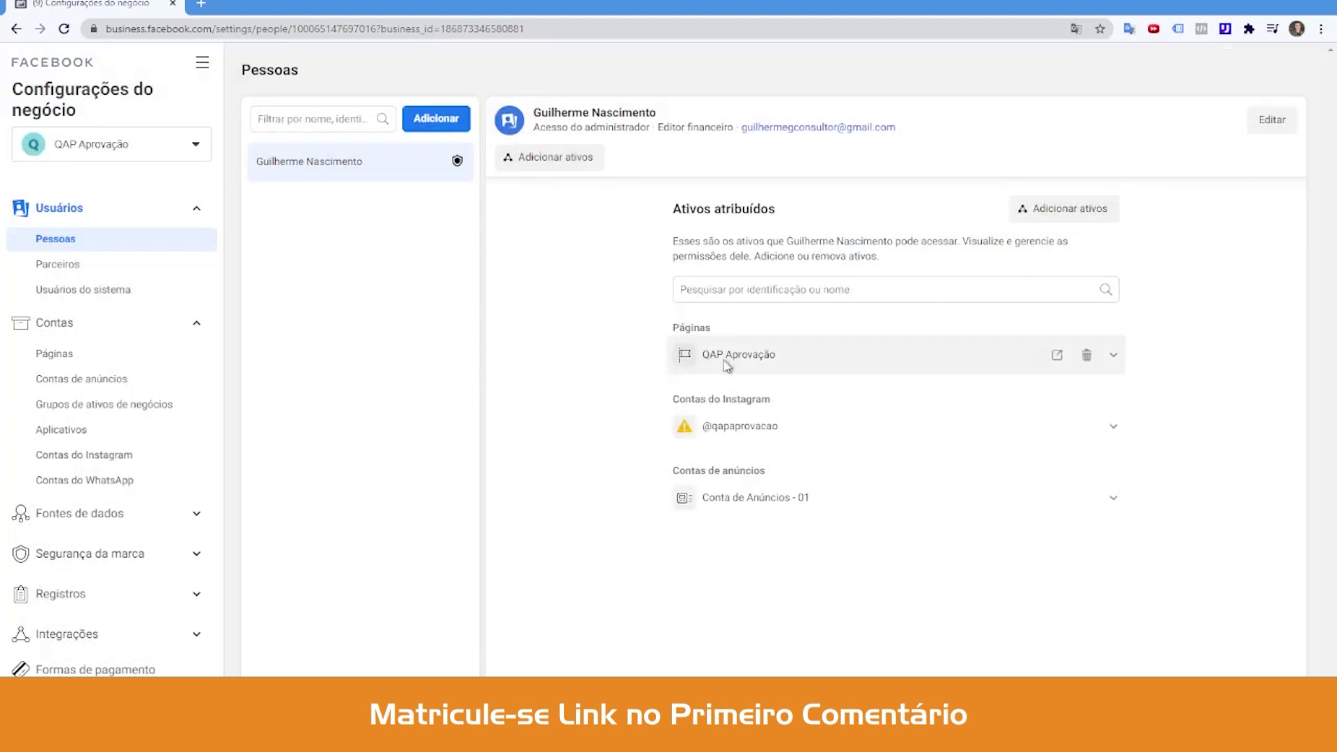
{"action": "mouse_move", "coordinate": [732, 501]}
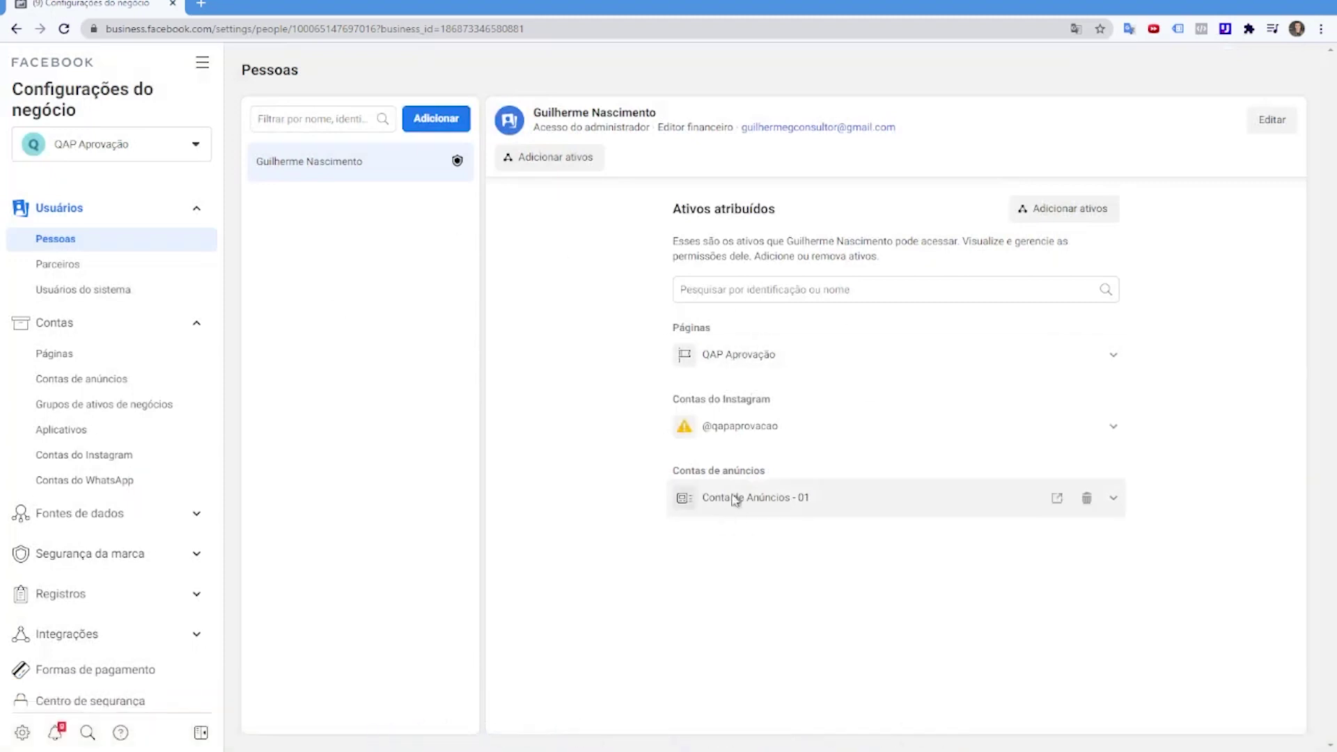
{"action": "mouse_move", "coordinate": [731, 356]}
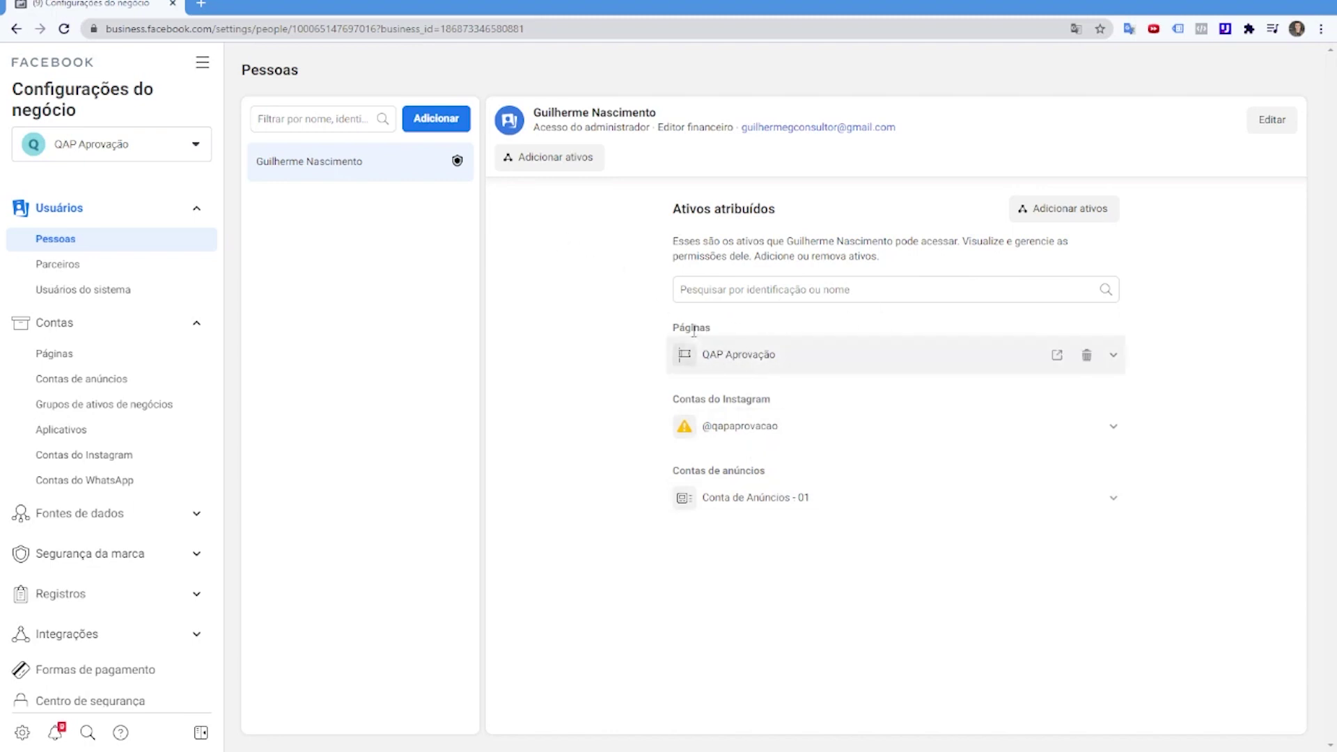
{"action": "left_click", "coordinate": [685, 432]}
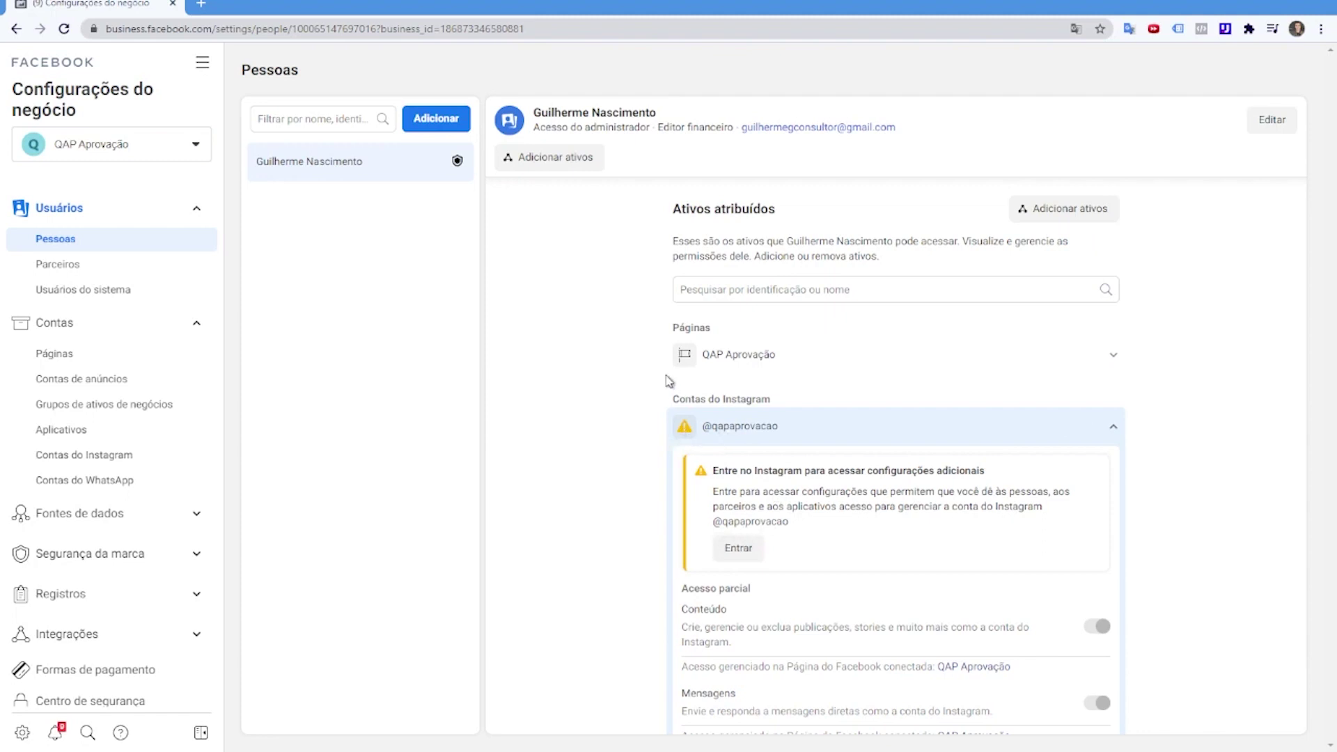
{"action": "left_click", "coordinate": [700, 432]}
{"action": "left_click", "coordinate": [740, 510]}
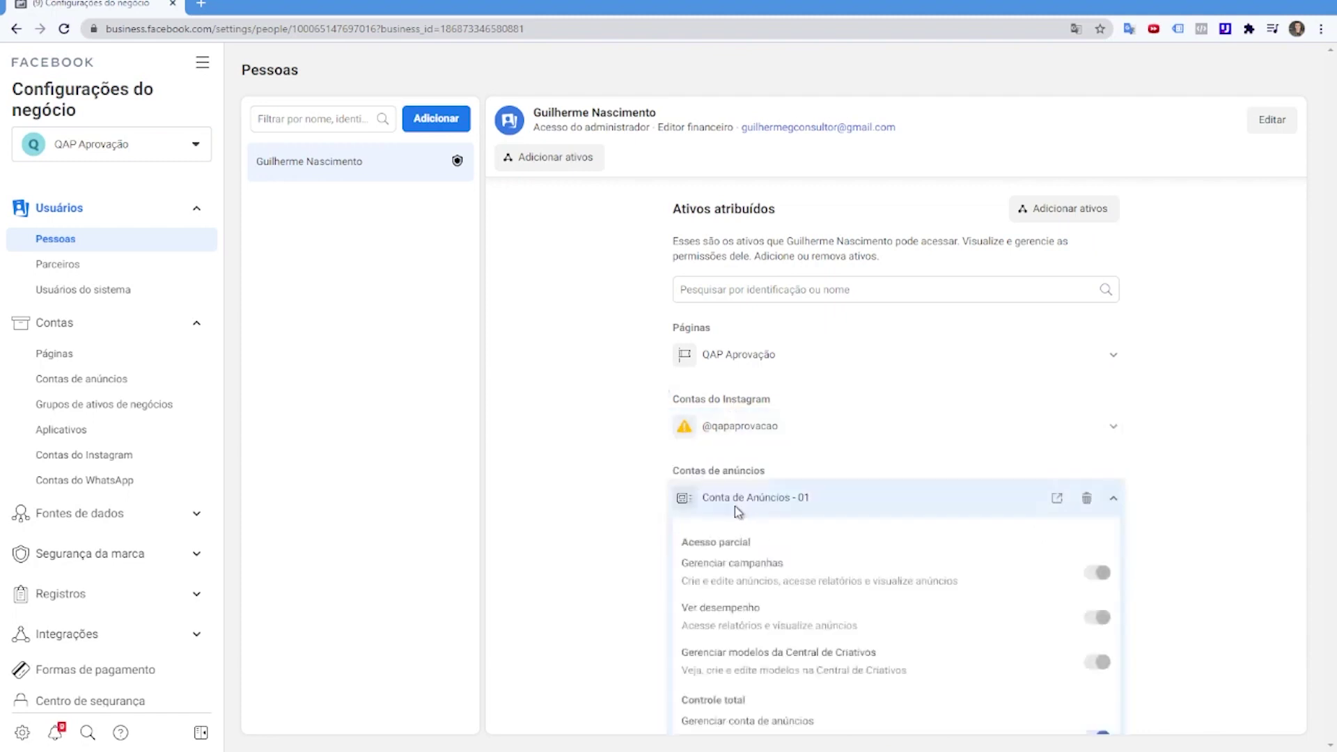
{"action": "left_click", "coordinate": [742, 501]}
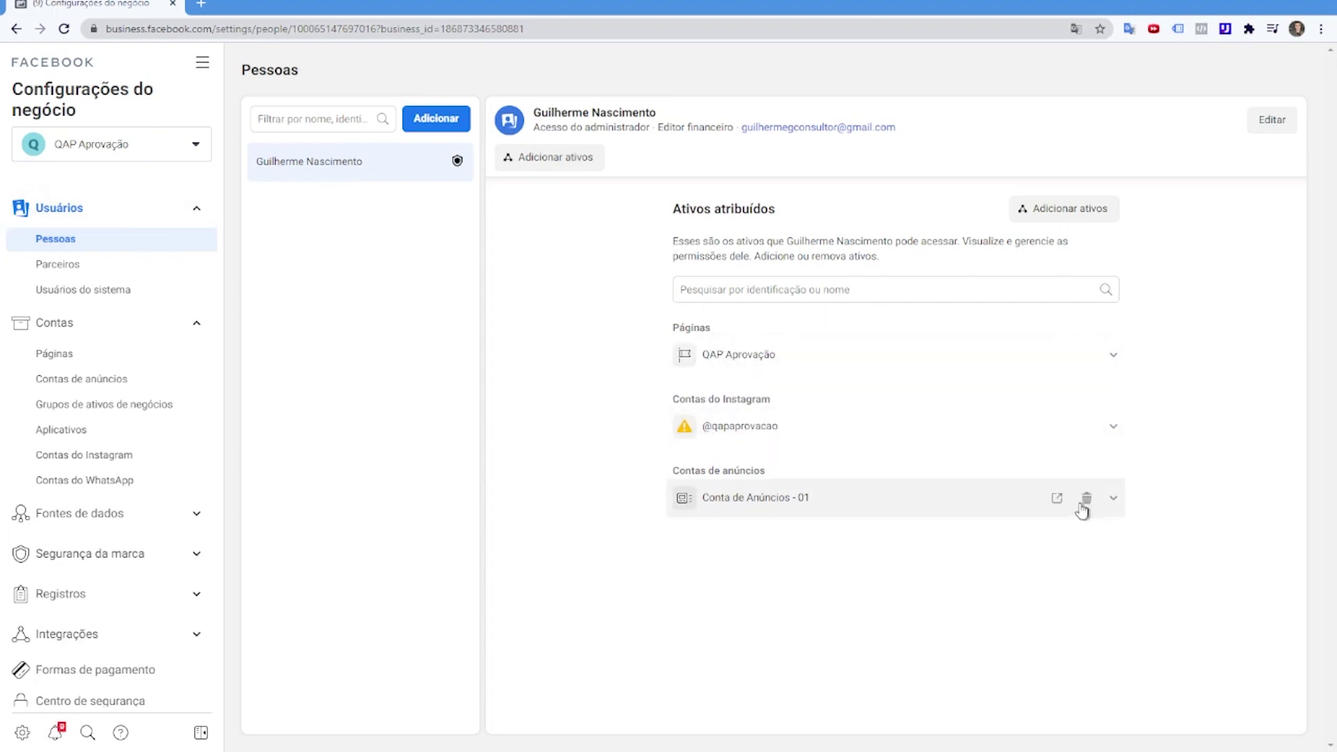
Bring up the removal confirmation for the administrator's Conta de Anúncios - 01 access, and cancel it
{"action": "left_click", "coordinate": [1086, 498]}
{"action": "left_click", "coordinate": [992, 510]}
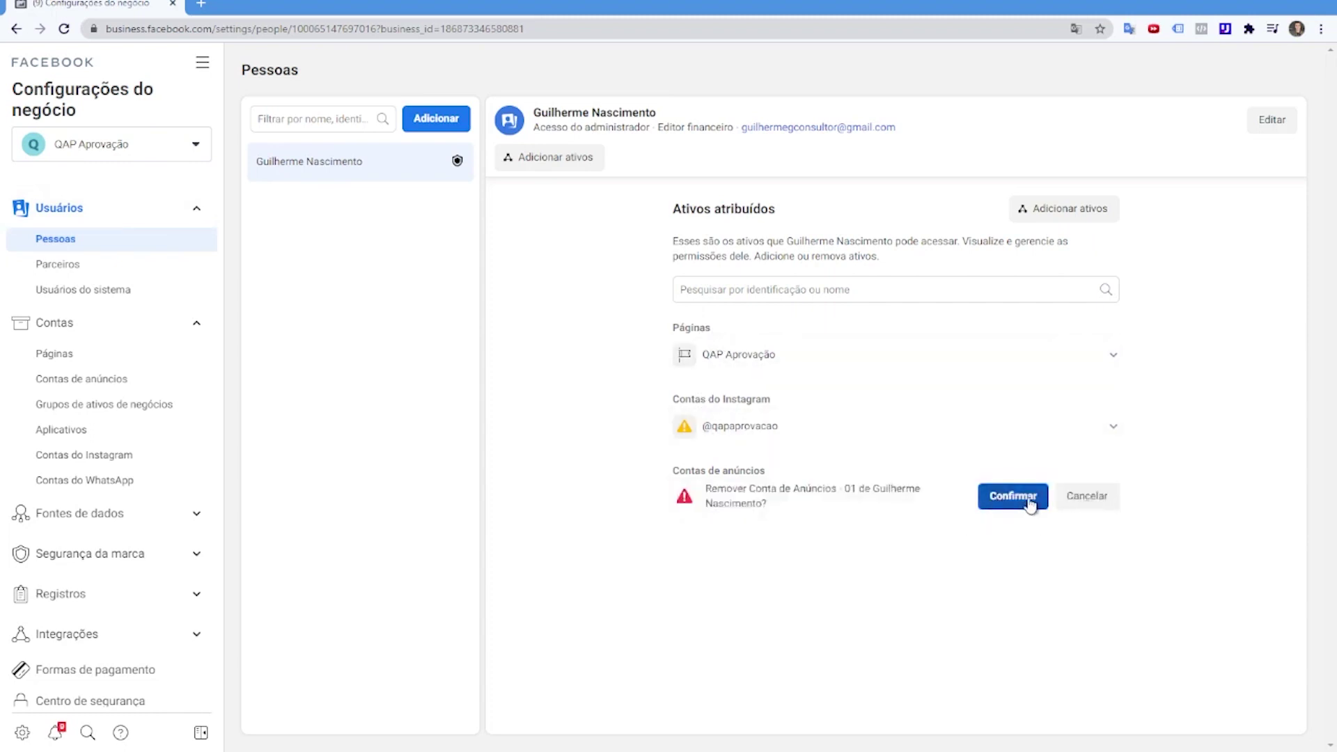
{"action": "left_click", "coordinate": [1075, 501]}
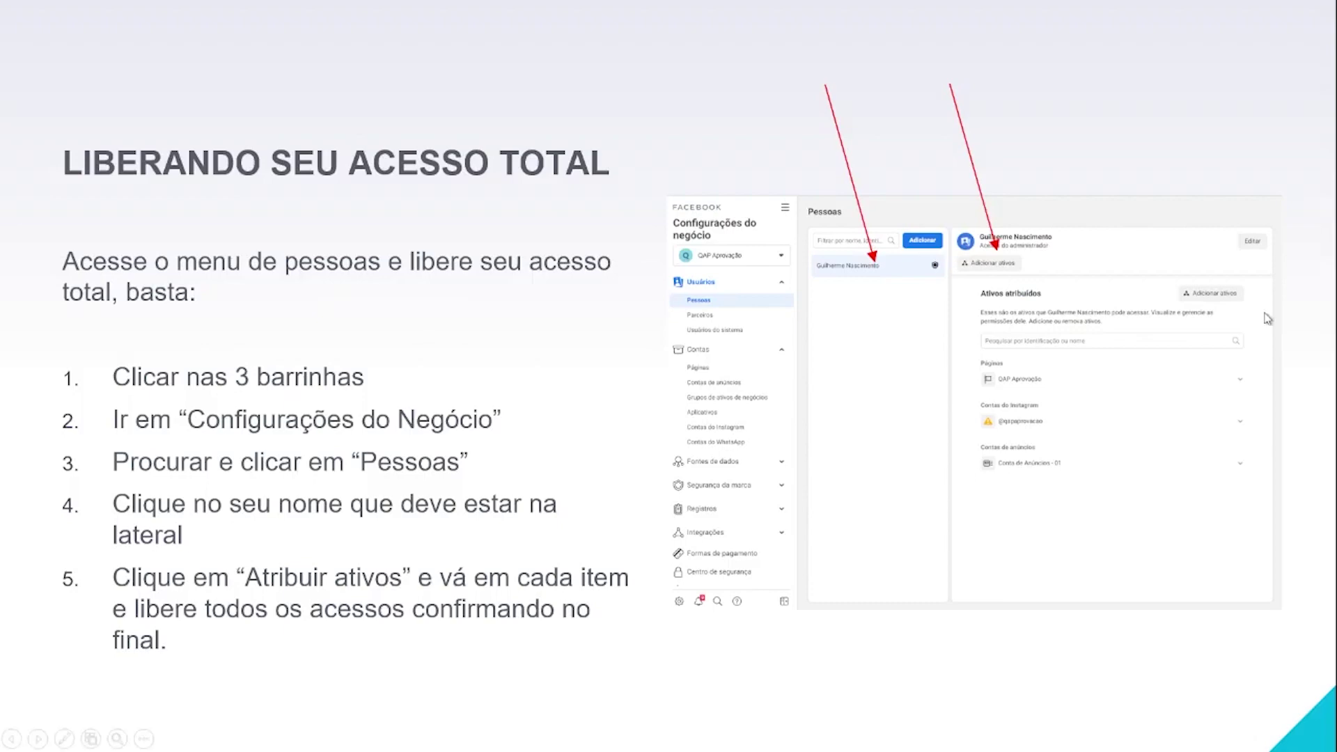
{"action": "key", "text": "Right"}
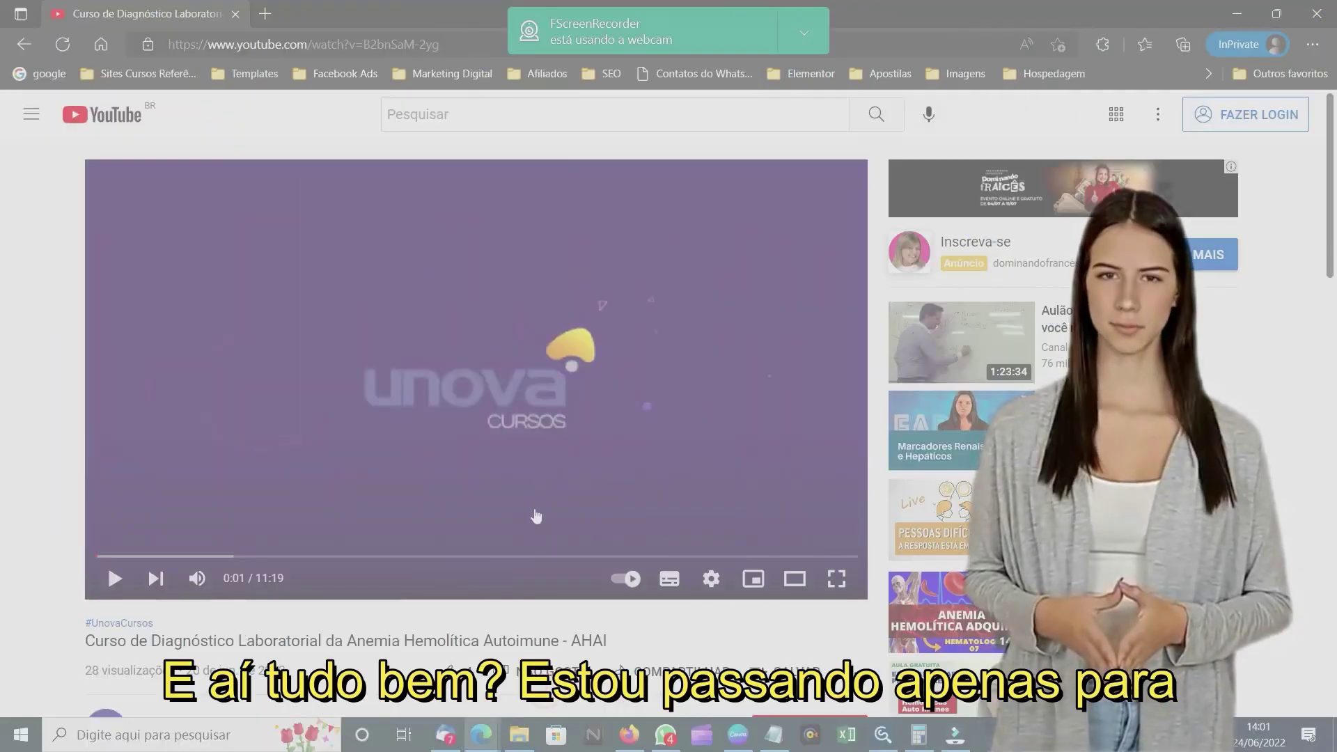
Play the YouTube video "Curso de Diagnóstico Laboratorial da Anemia Hemolítica Autoimune - AHAI"
{"action": "scroll", "coordinate": [499, 340], "scroll_direction": "down", "scroll_amount": 1}
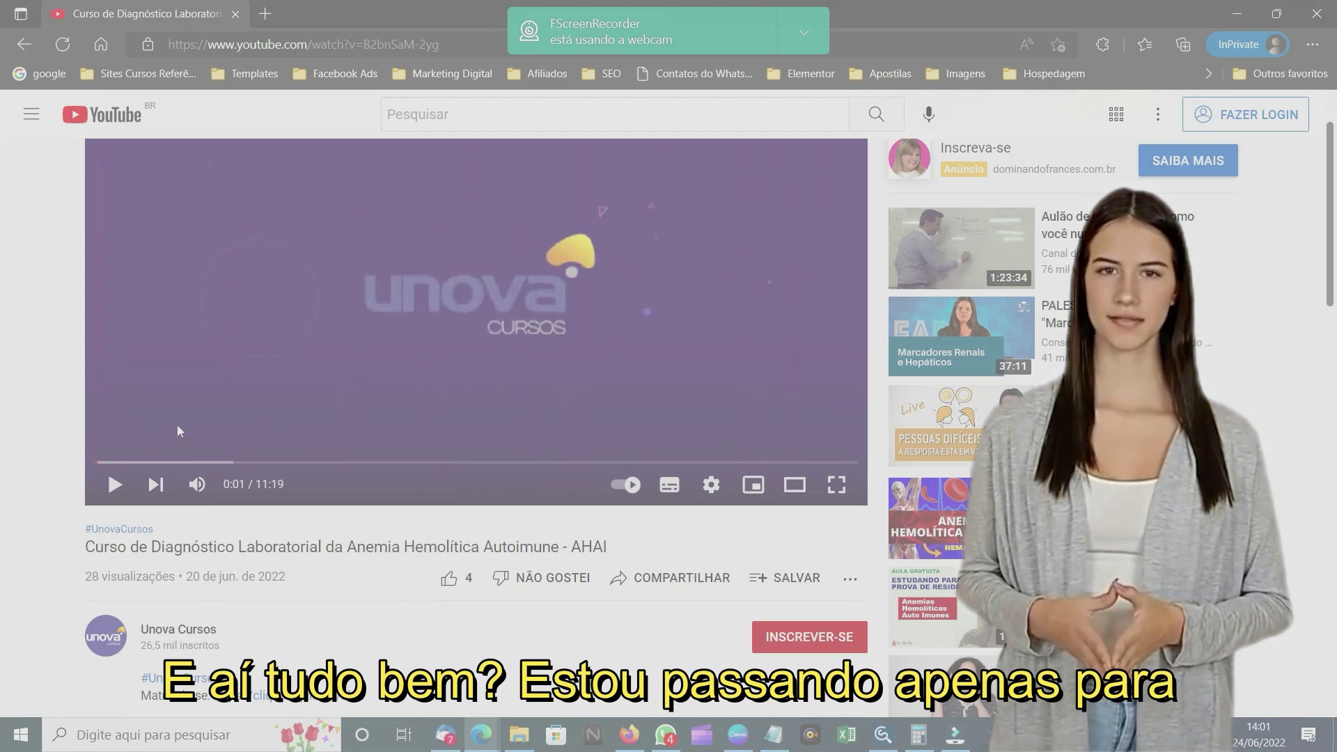
{"action": "left_click", "coordinate": [116, 481]}
{"action": "scroll", "coordinate": [298, 387], "scroll_direction": "up", "scroll_amount": 1}
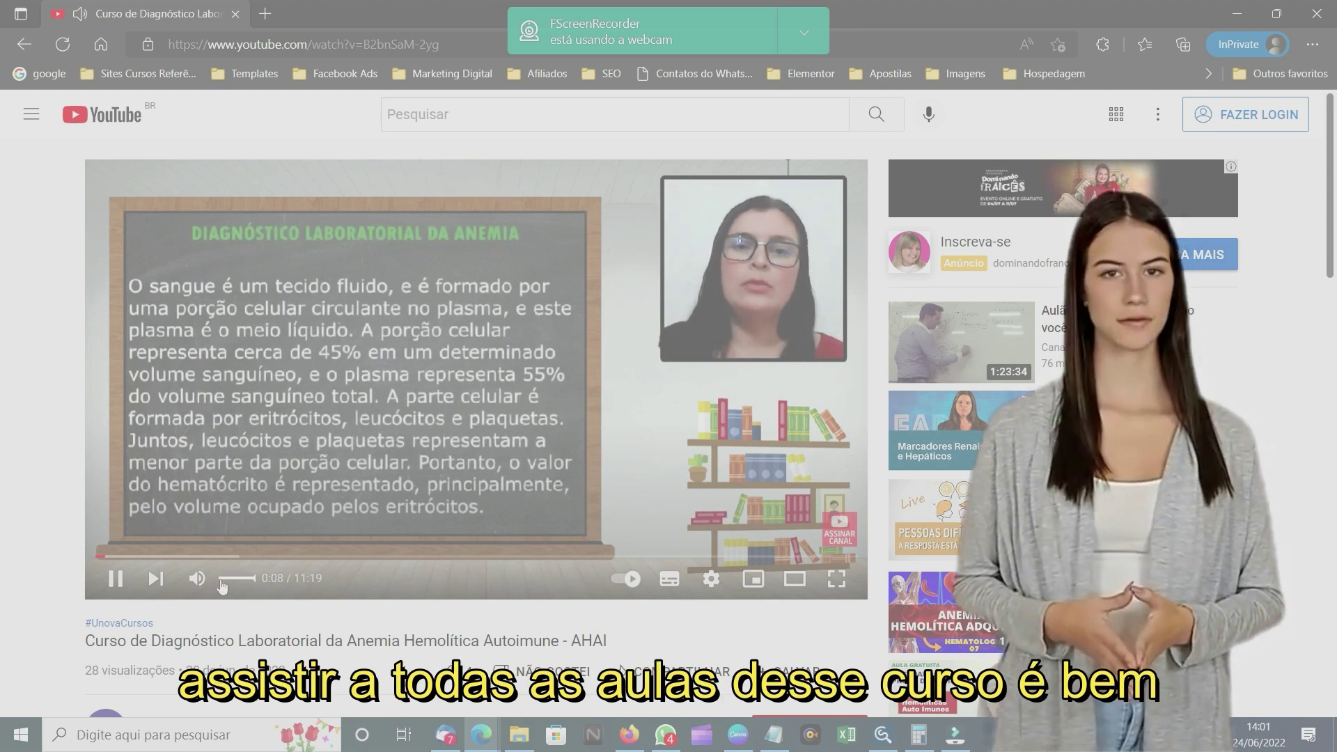
Mute the anemia course video and open the Matricule-se link in its description
{"action": "left_click", "coordinate": [197, 578]}
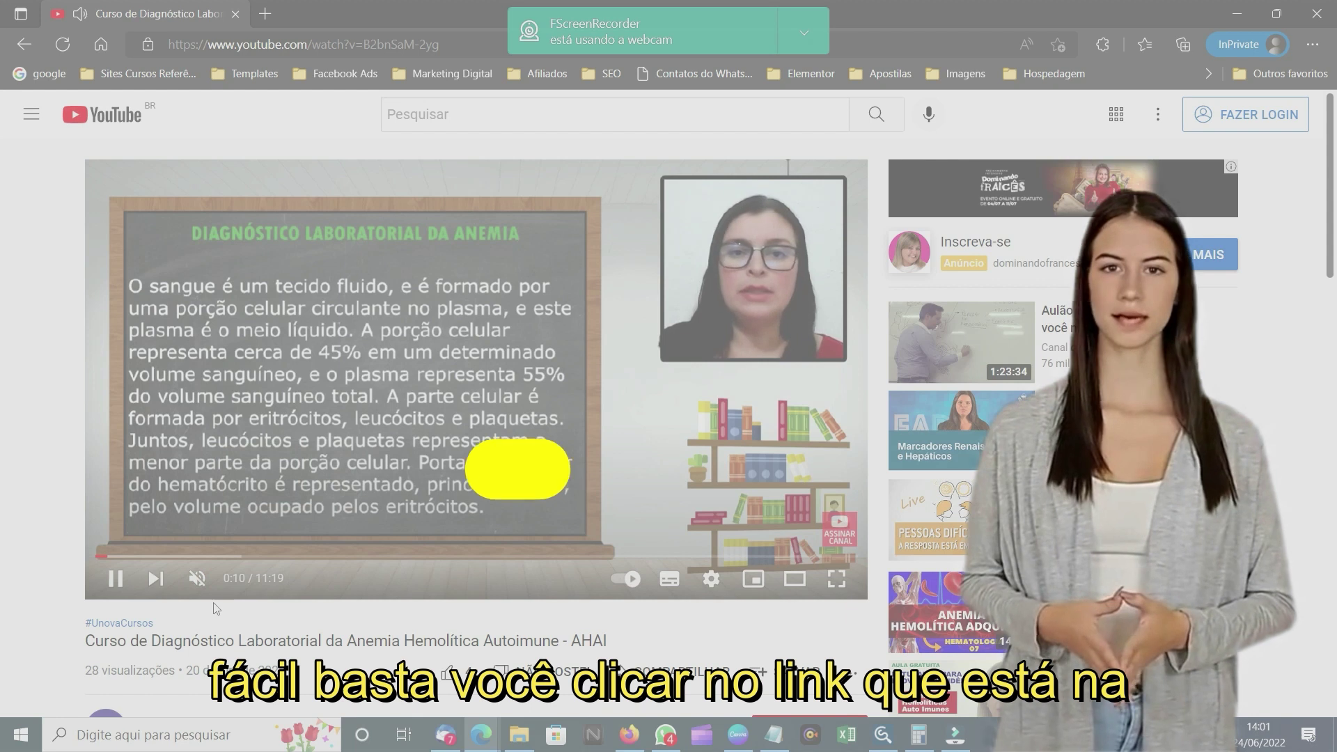
{"action": "scroll", "coordinate": [420, 586], "scroll_direction": "down", "scroll_amount": 3}
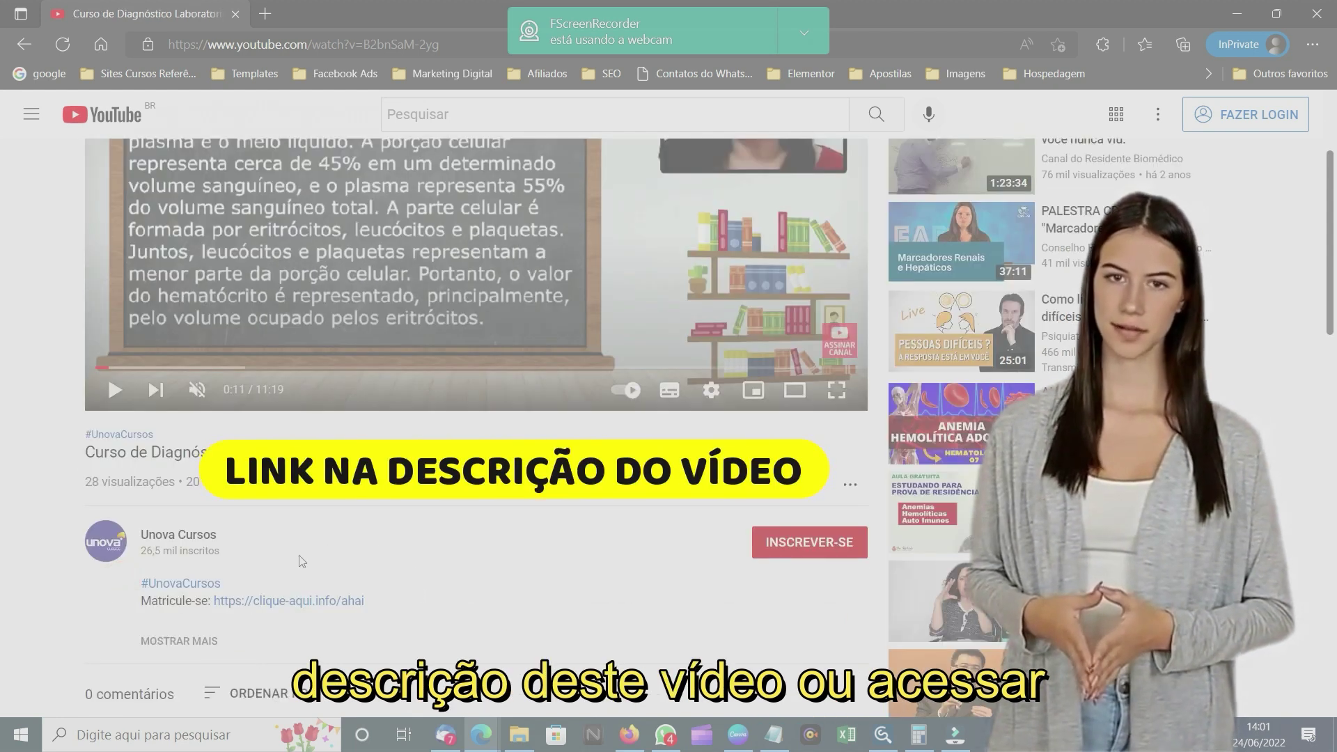
{"action": "left_click", "coordinate": [280, 599]}
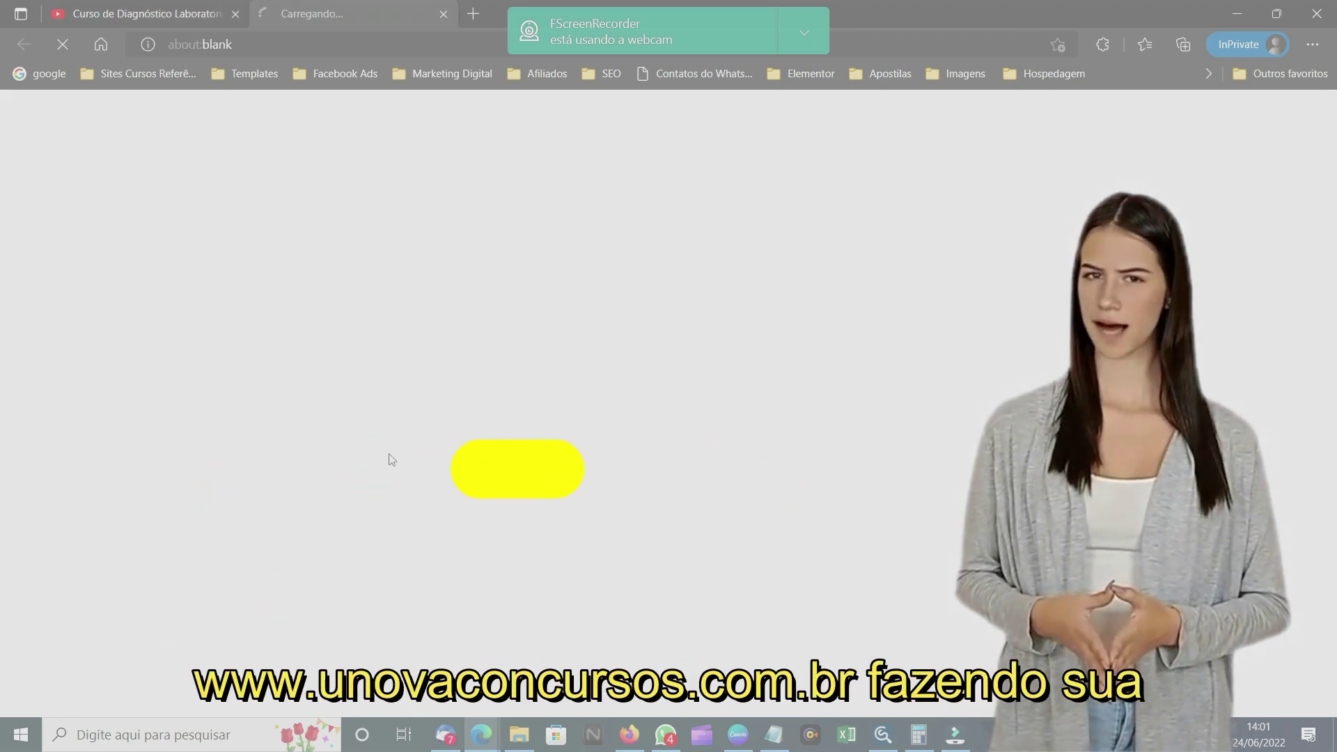
Dismiss the webcam usage notice and start enrolment in the free Diagnóstico Laboratorial da Anemia Hemolítica Autoimune course
{"action": "left_click", "coordinate": [803, 38]}
{"action": "left_click", "coordinate": [824, 67]}
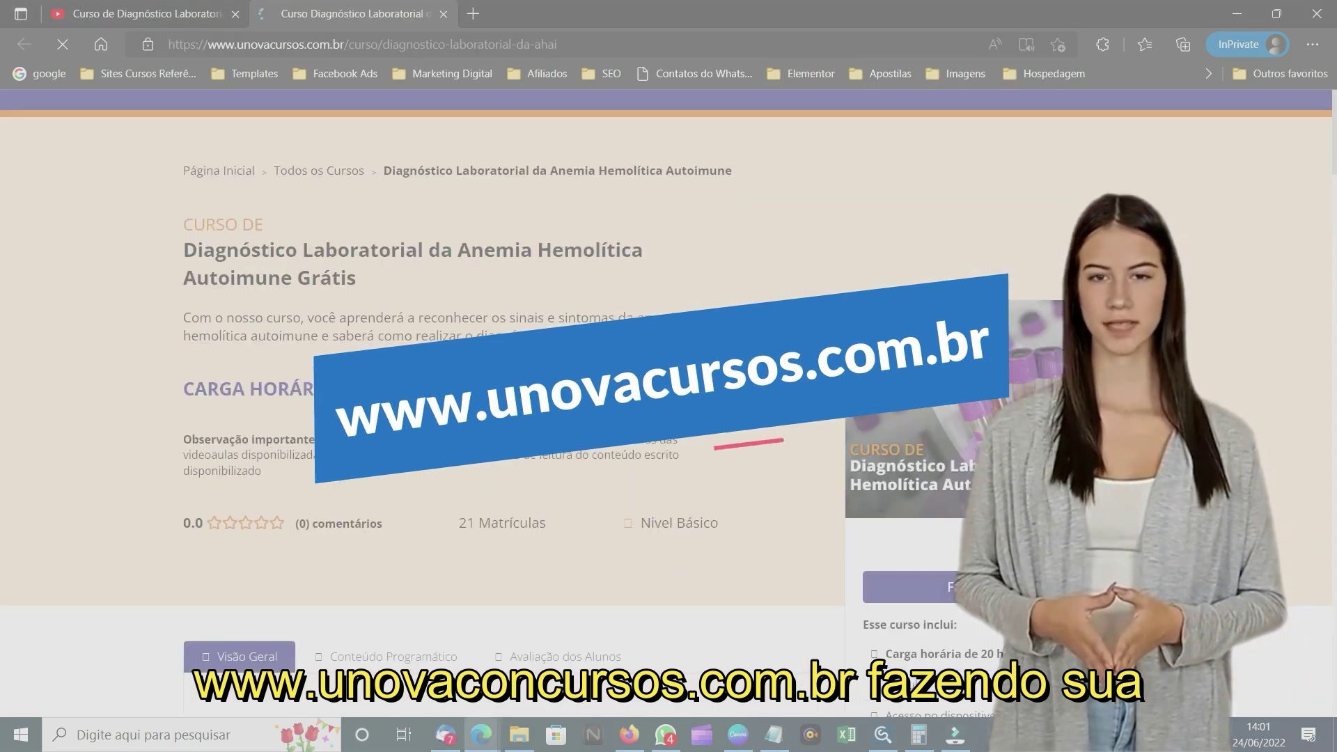
{"action": "scroll", "coordinate": [1005, 372], "scroll_direction": "down", "scroll_amount": 3}
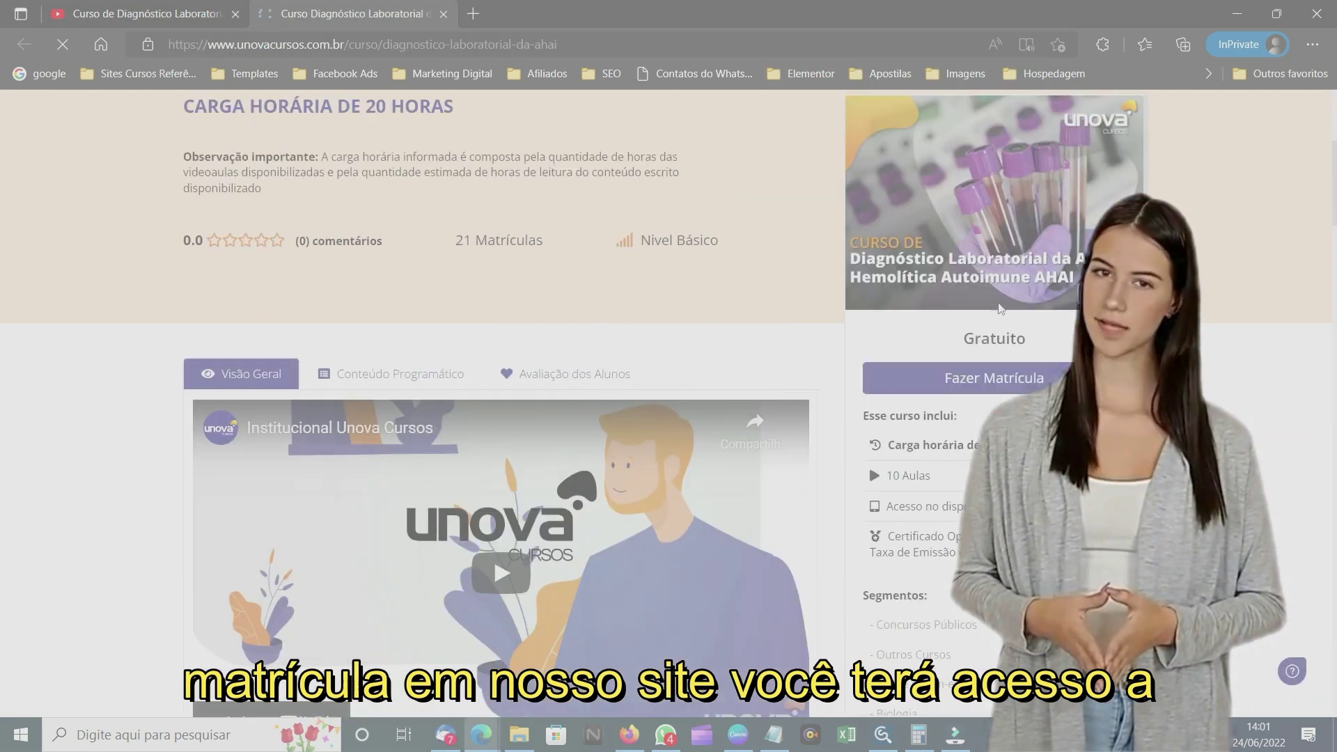
{"action": "left_click", "coordinate": [1005, 383]}
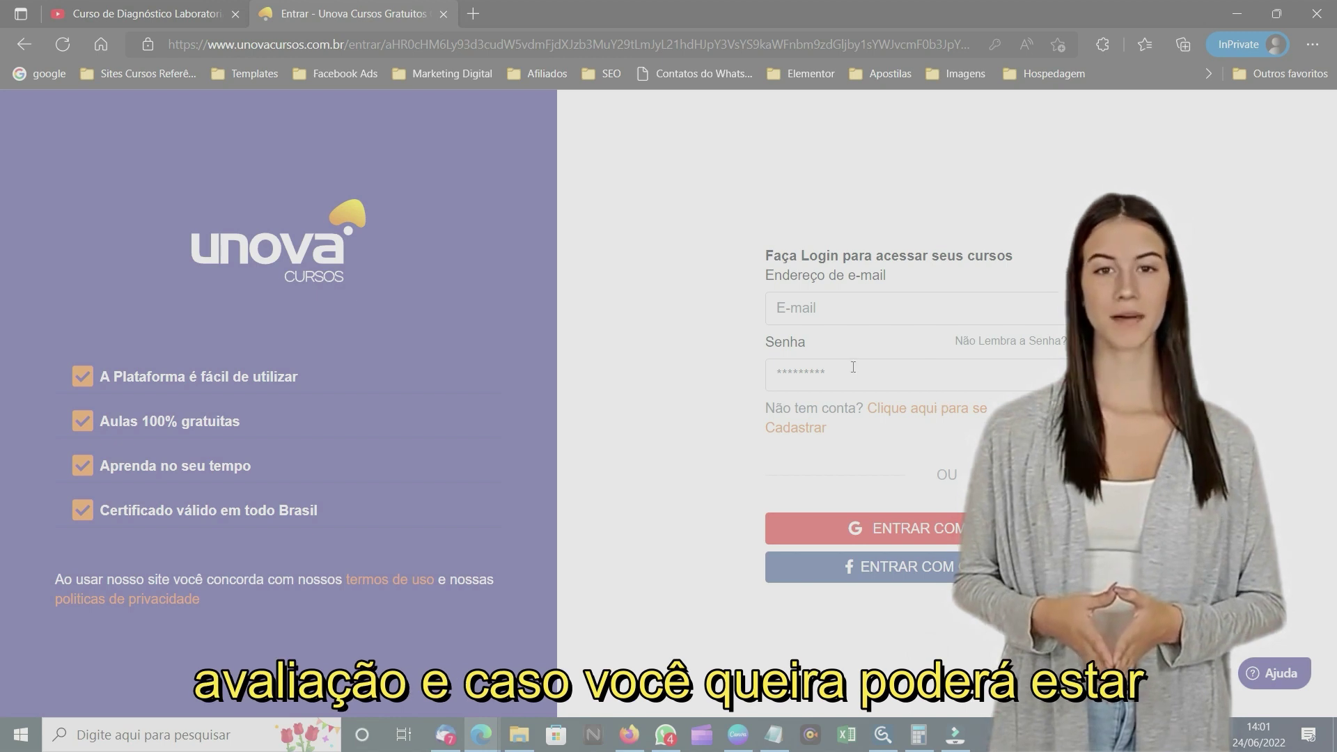
Go to the Unova Cursos home page and look over its list of free online course categories
{"action": "left_click", "coordinate": [311, 258]}
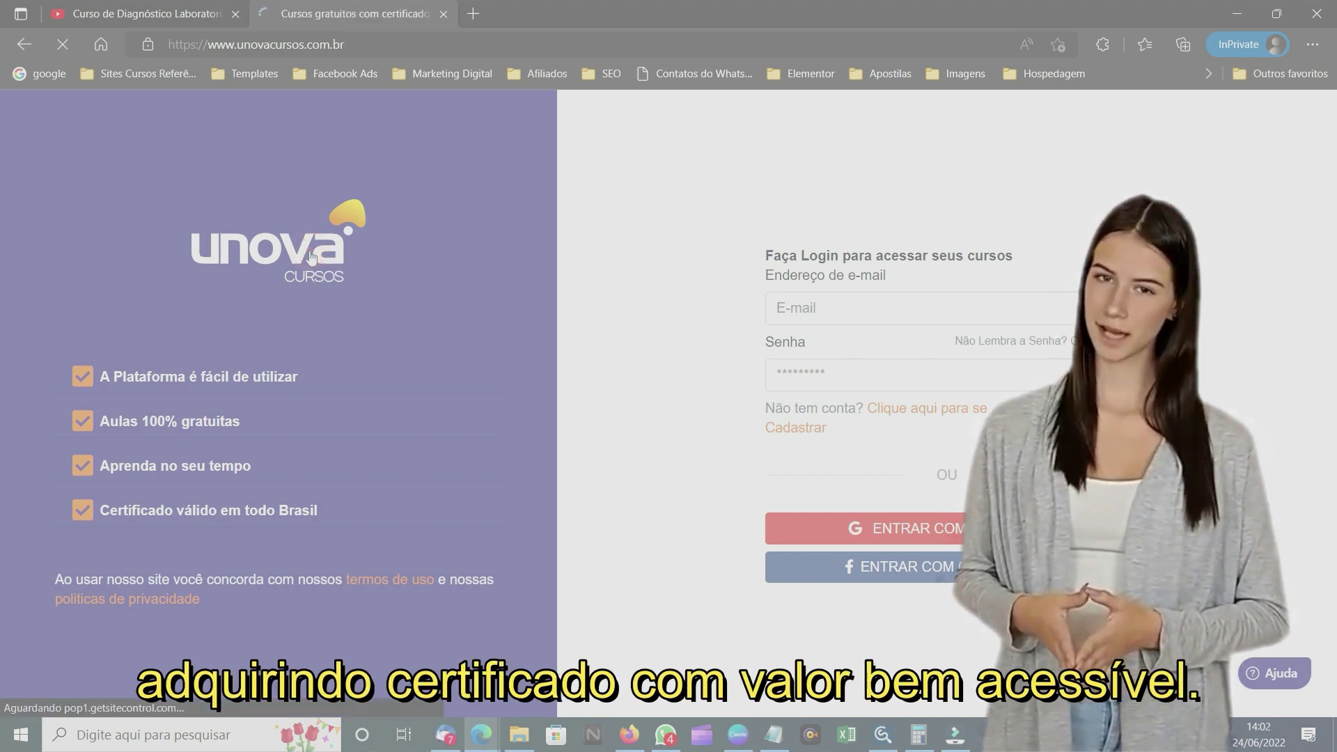
{"action": "scroll", "coordinate": [500, 309], "scroll_direction": "down", "scroll_amount": 3}
{"action": "scroll", "coordinate": [499, 308], "scroll_direction": "down", "scroll_amount": 2}
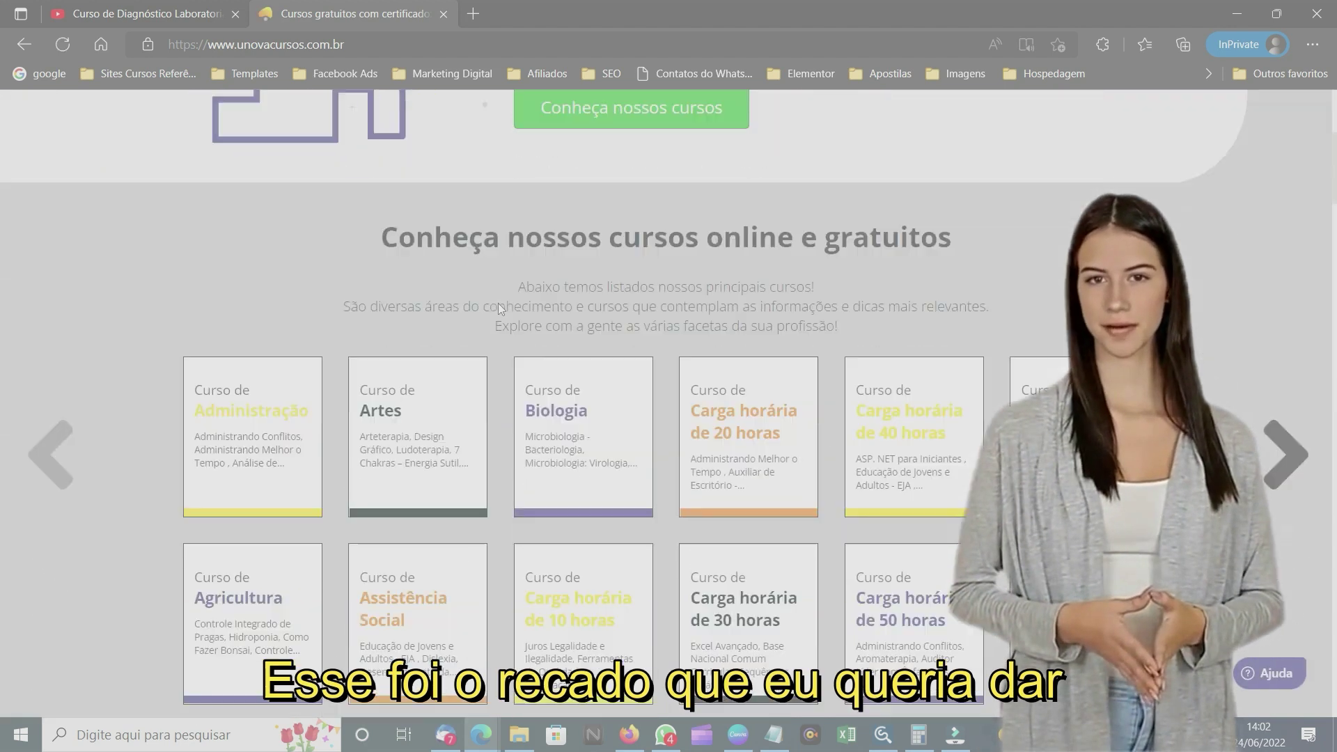
{"action": "scroll", "coordinate": [499, 308], "scroll_direction": "up", "scroll_amount": 5}
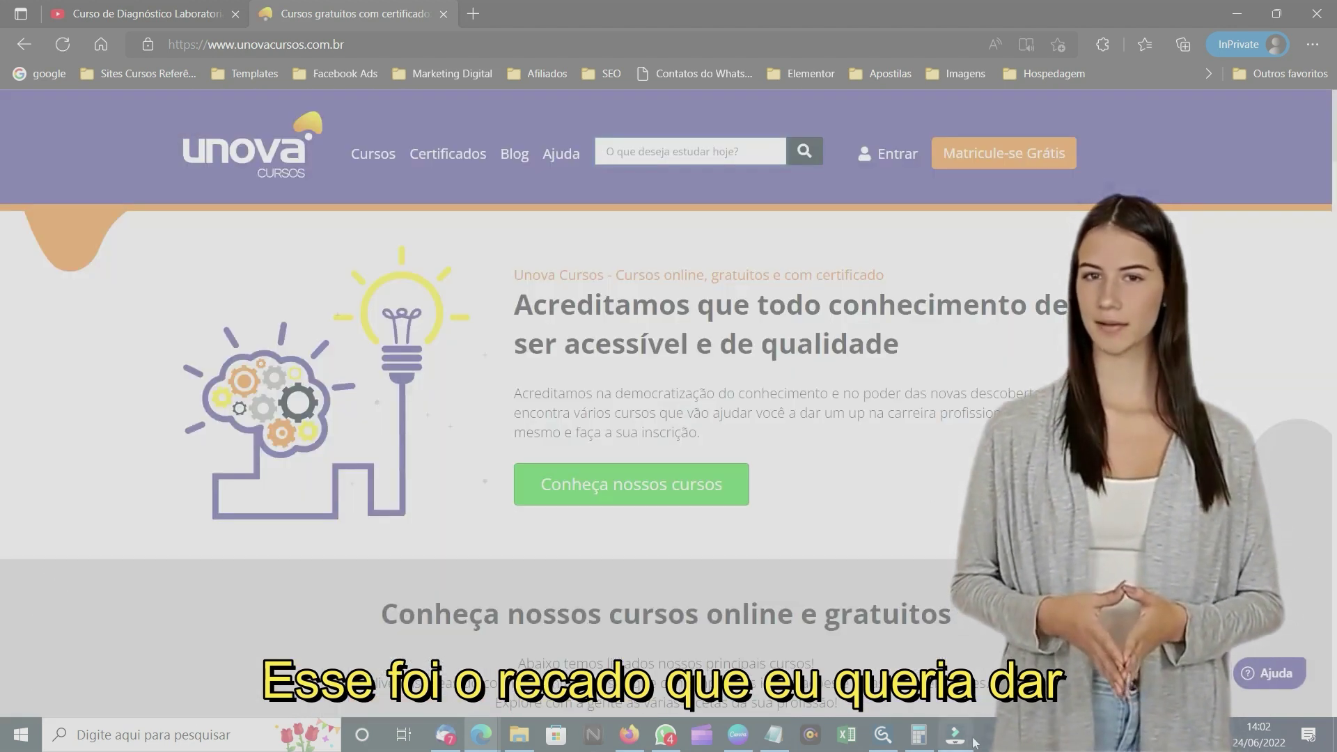
{"action": "mouse_move", "coordinate": [969, 744]}
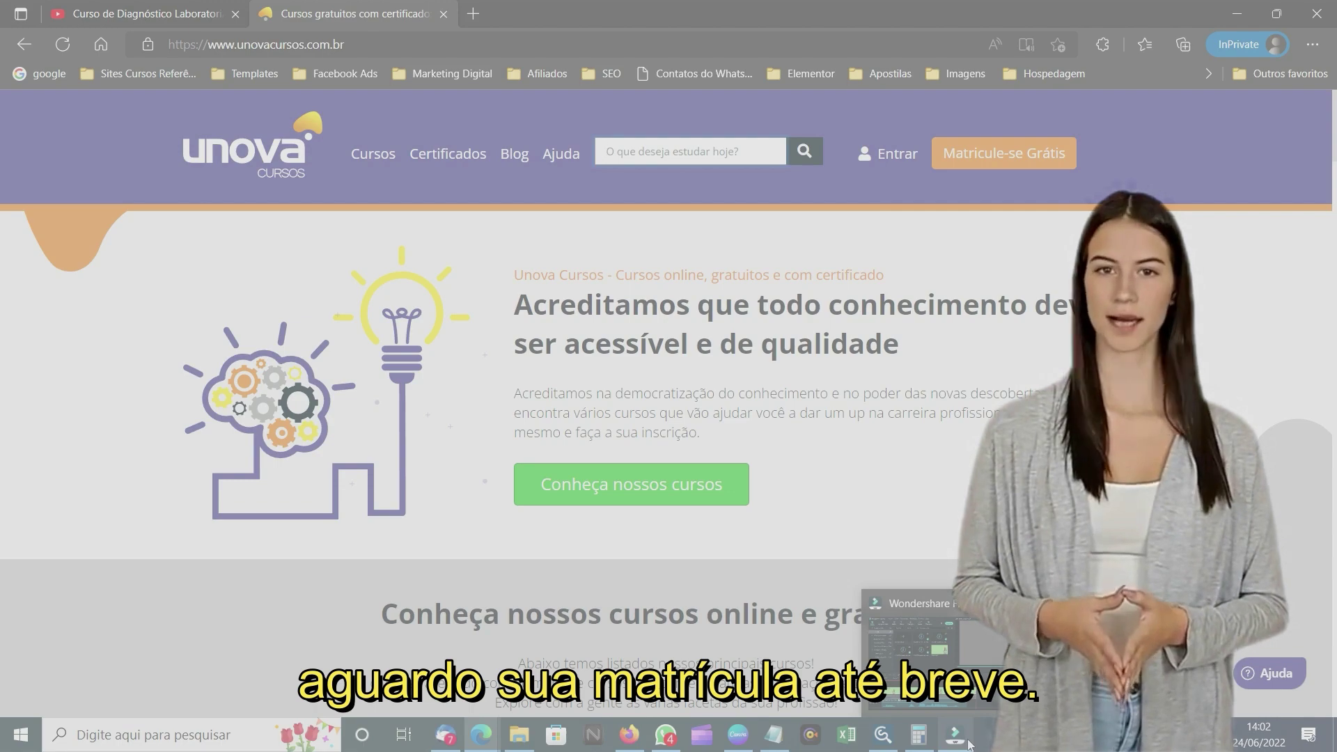